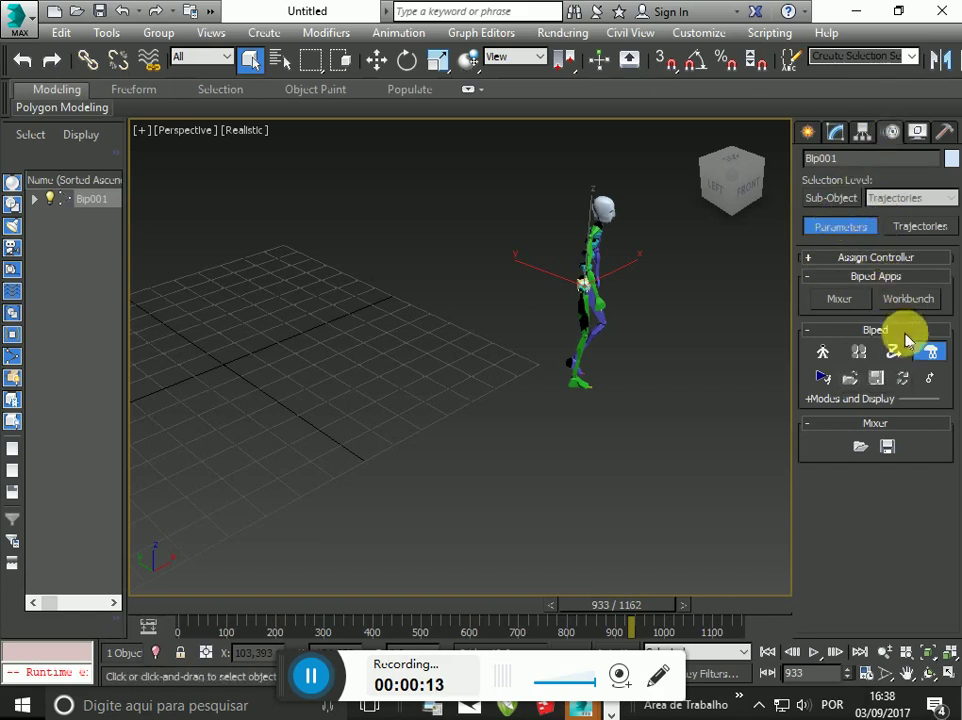
# - Switch the biped between Mixer, Motion Flow and Figure modes to compare its position and available settings
pyautogui.click(929, 378)
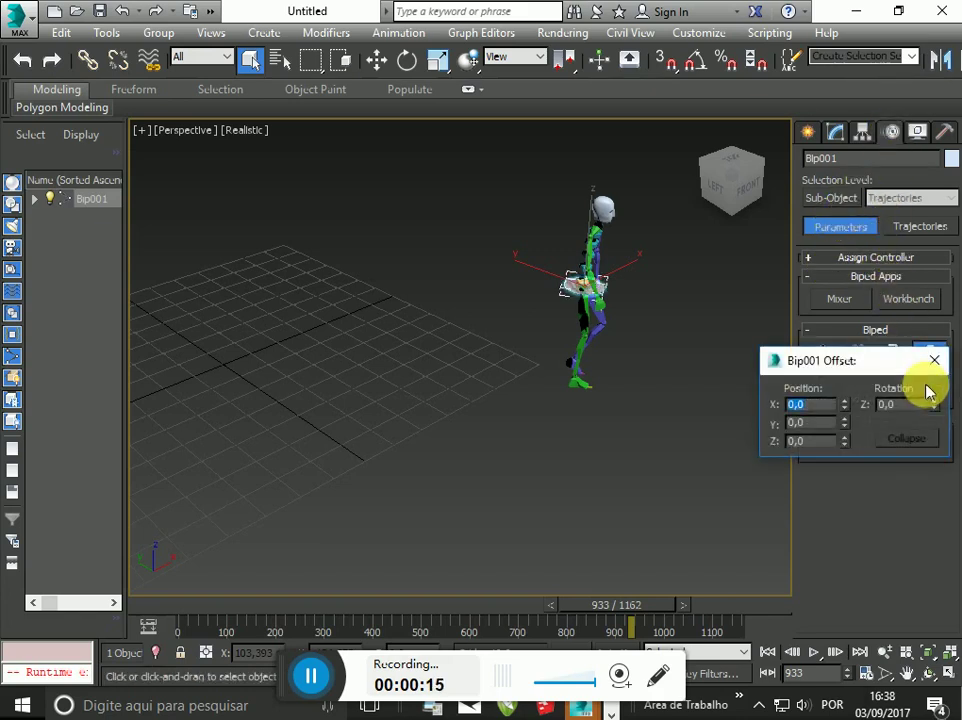
pyautogui.click(934, 360)
pyautogui.click(875, 423)
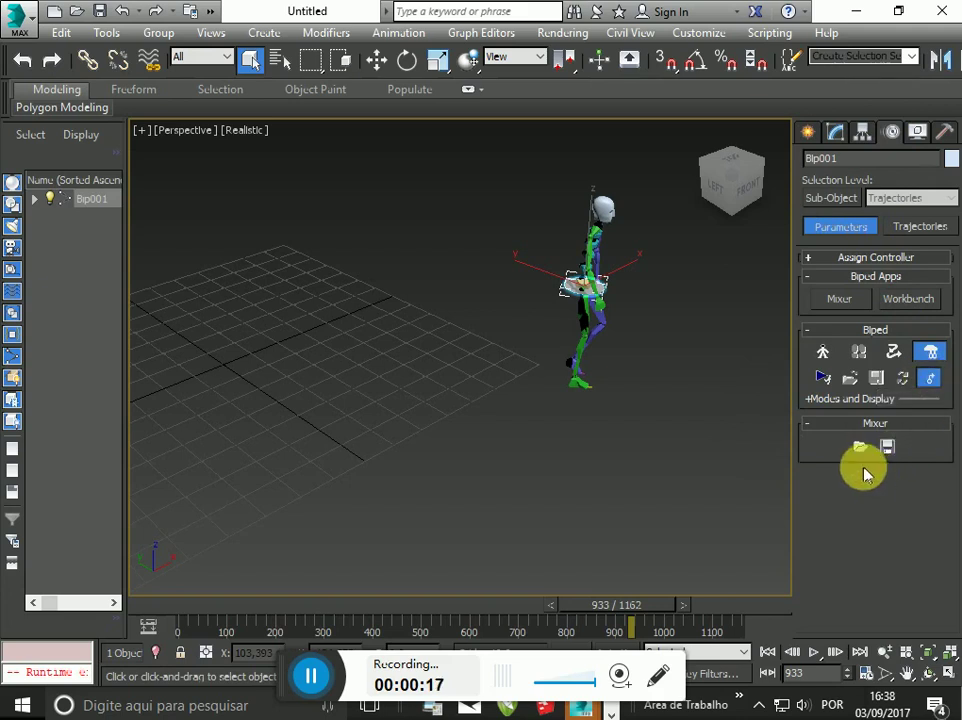
pyautogui.click(822, 352)
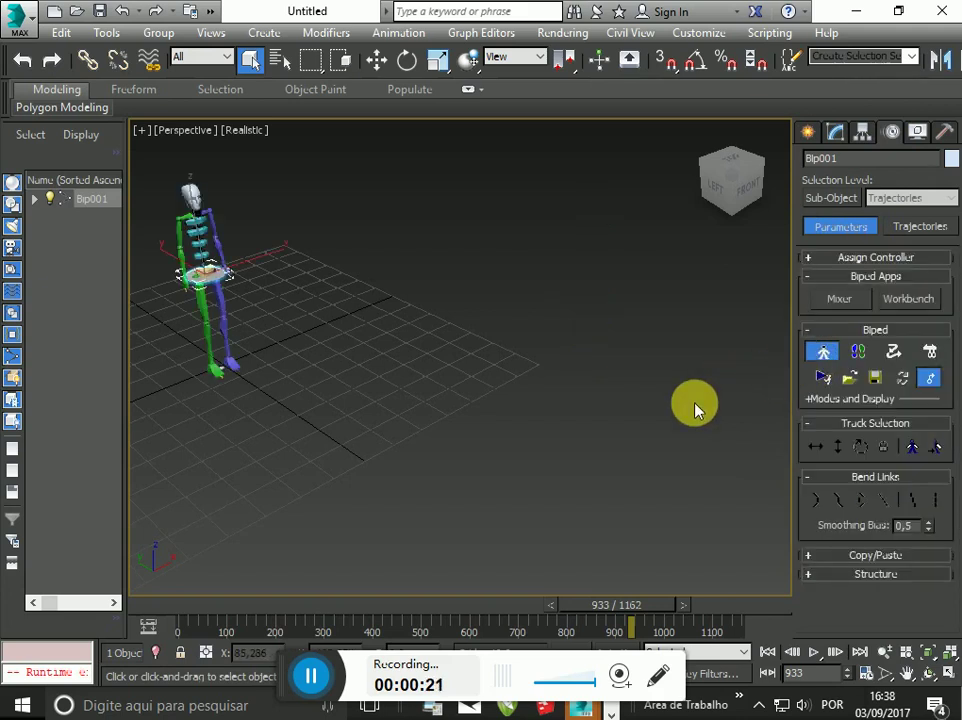
pyautogui.click(929, 353)
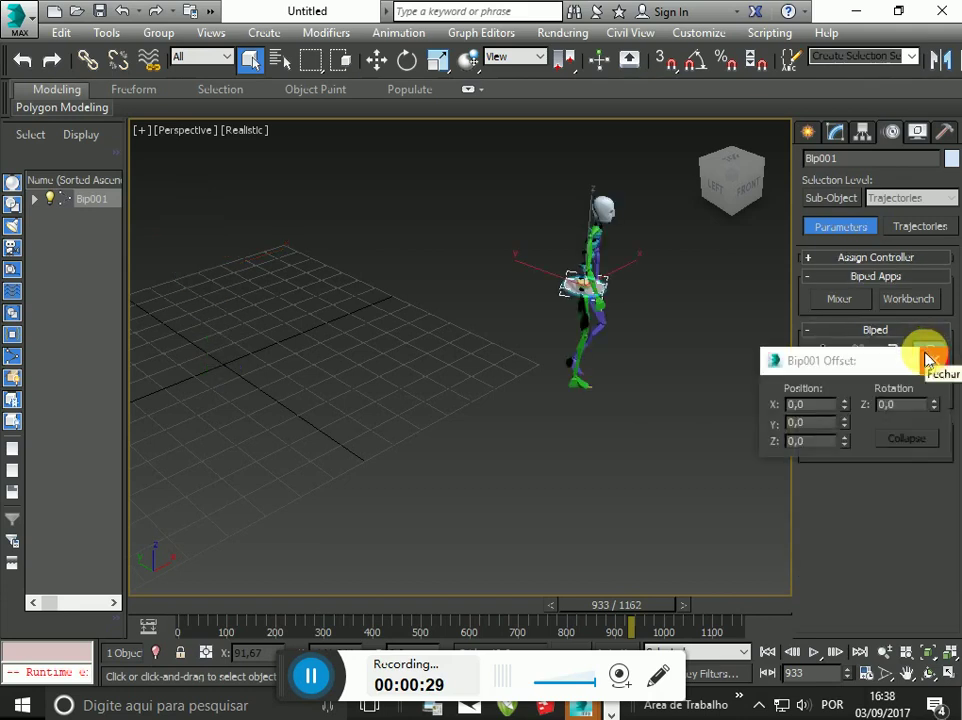
pyautogui.click(896, 350)
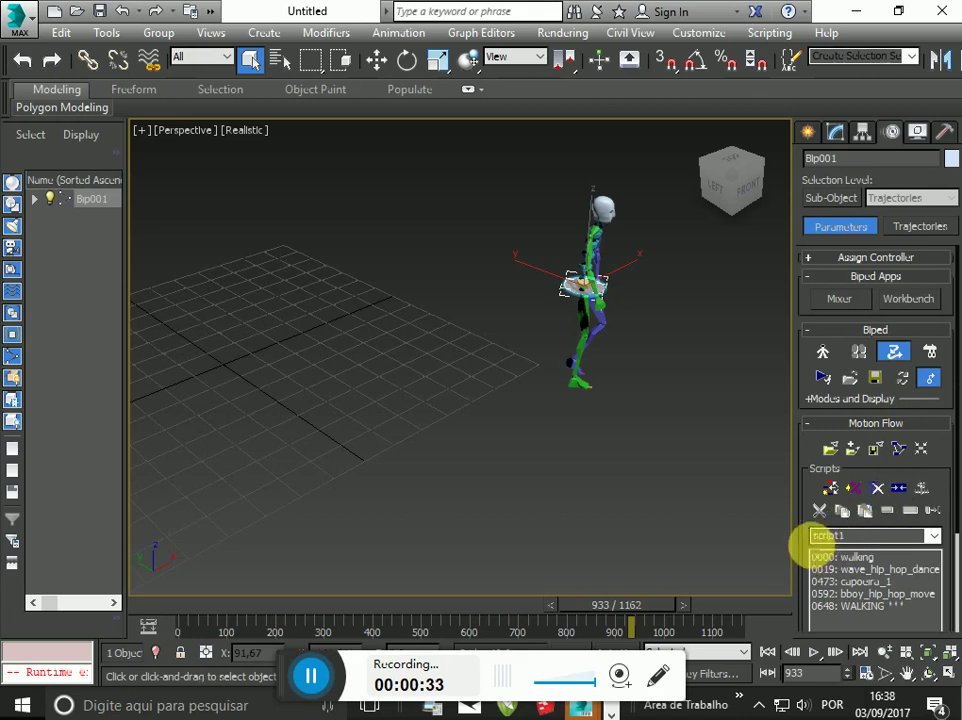
pyautogui.click(822, 352)
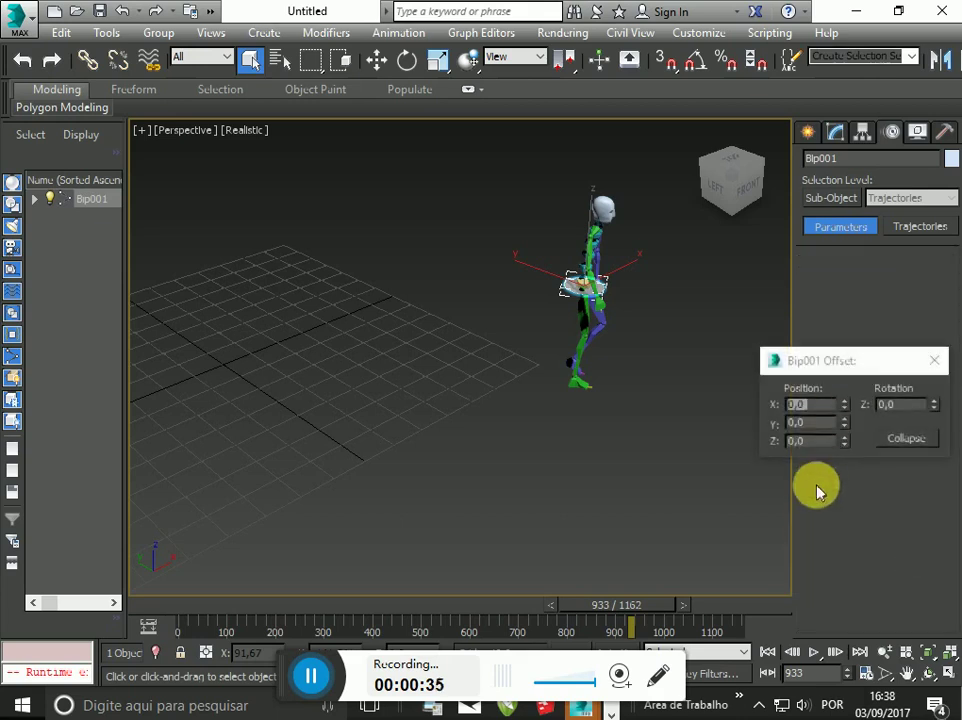
pyautogui.click(932, 360)
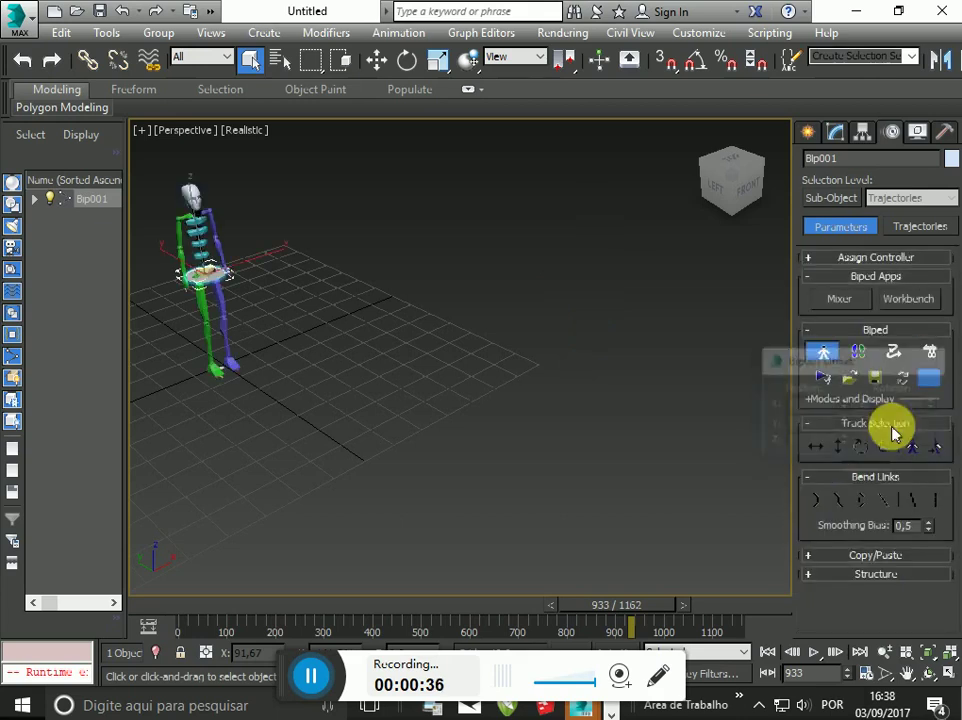
# - Examine the biped's Copy/Paste posture collections and its Structure settings in Figure mode
pyautogui.click(815, 555)
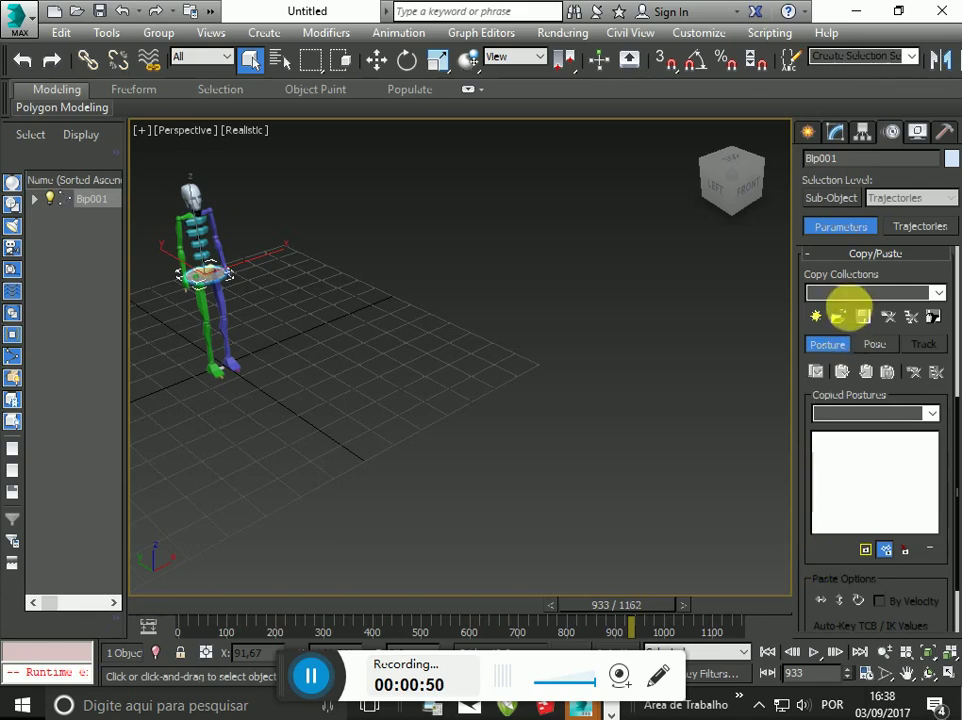
pyautogui.click(838, 318)
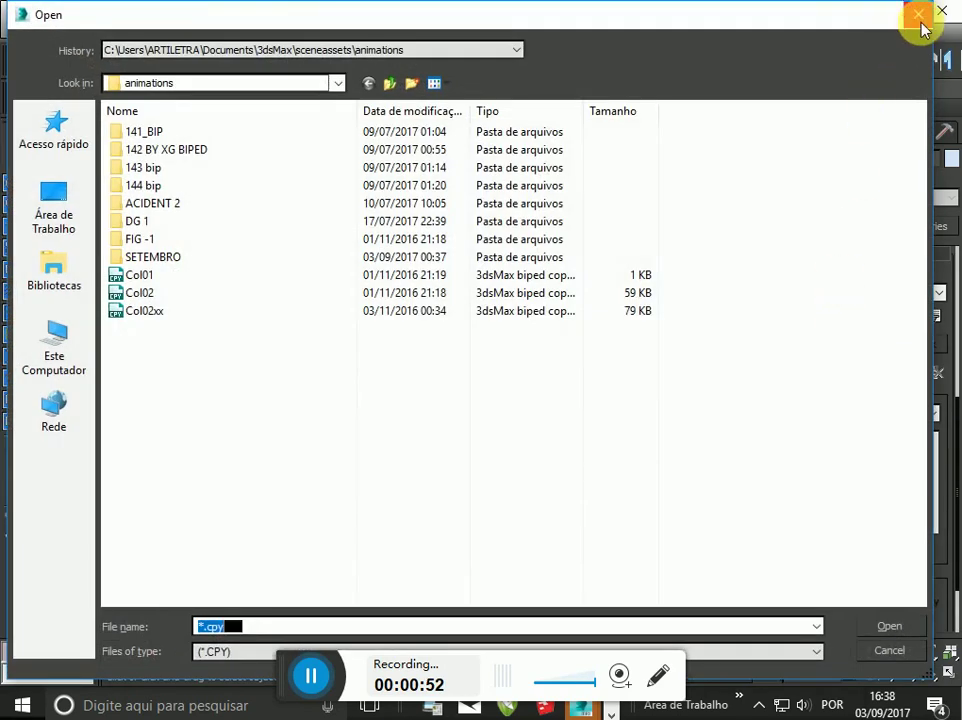
pyautogui.click(920, 18)
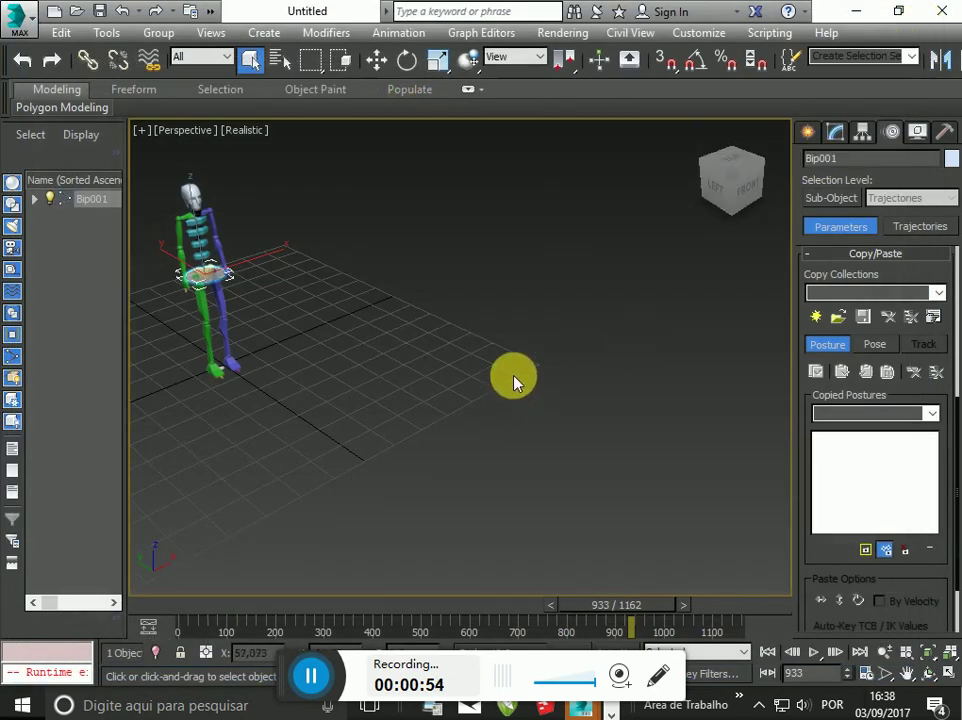
pyautogui.click(512, 428)
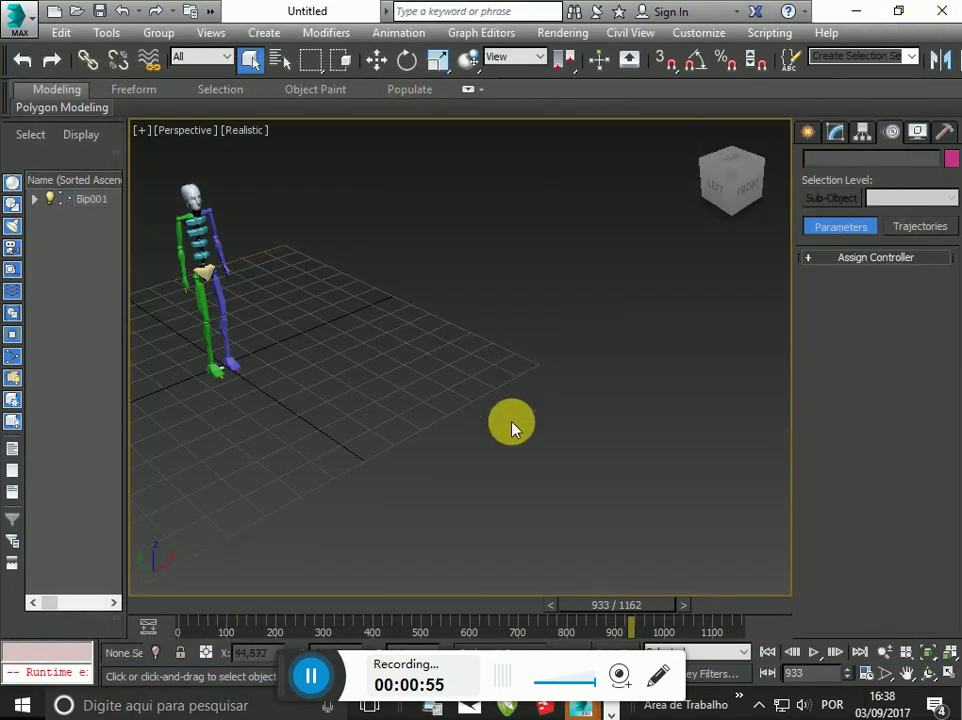
pyautogui.click(215, 285)
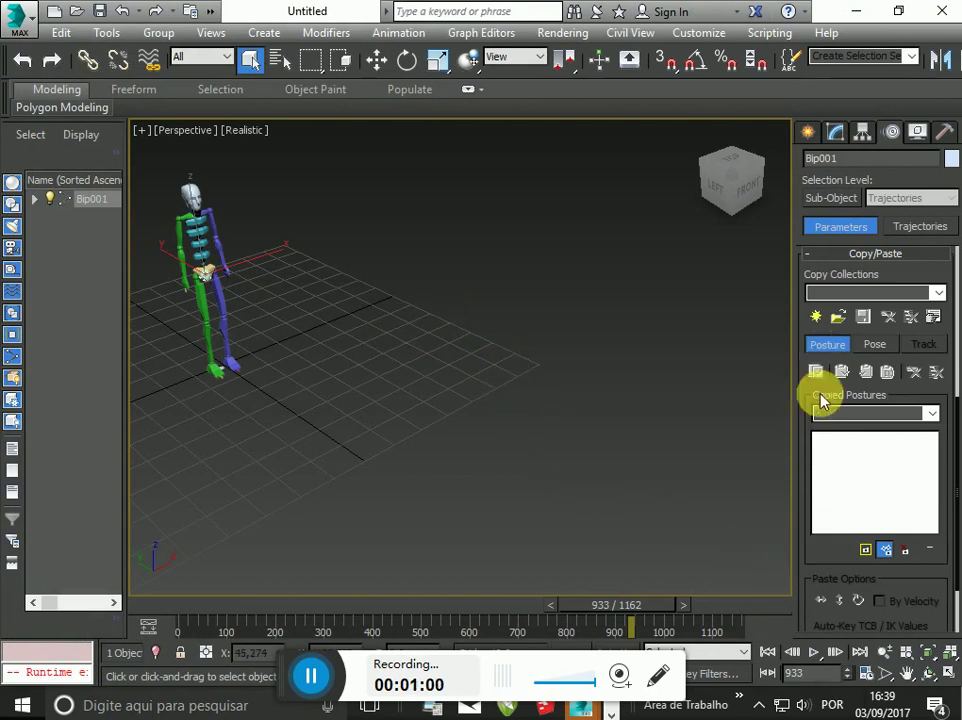
pyautogui.moveTo(822, 490); pyautogui.dragTo(816, 275)
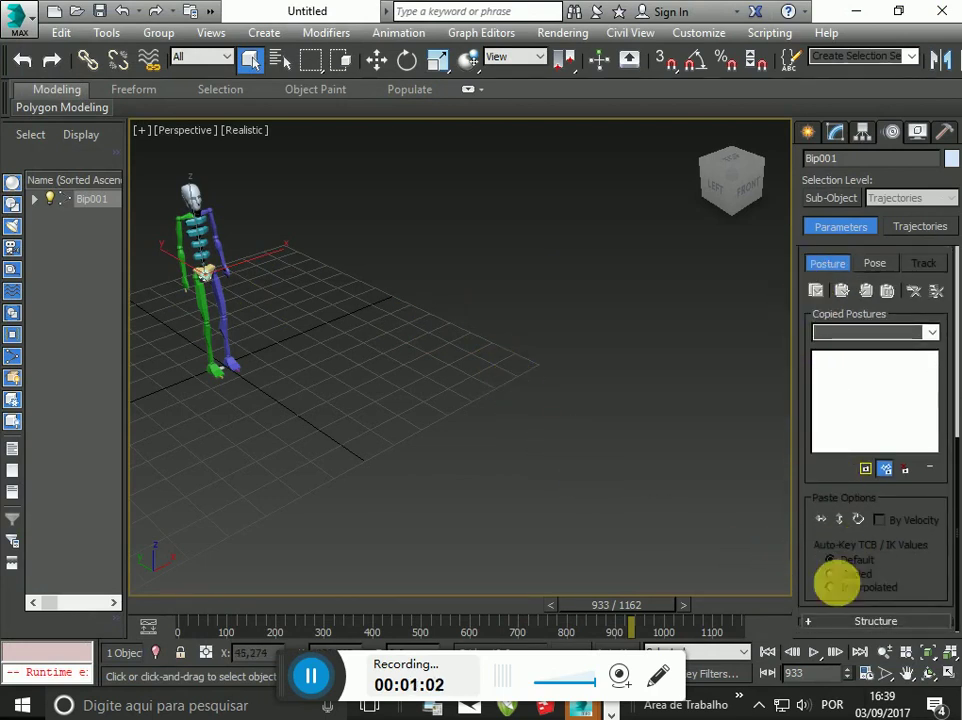
pyautogui.click(812, 622)
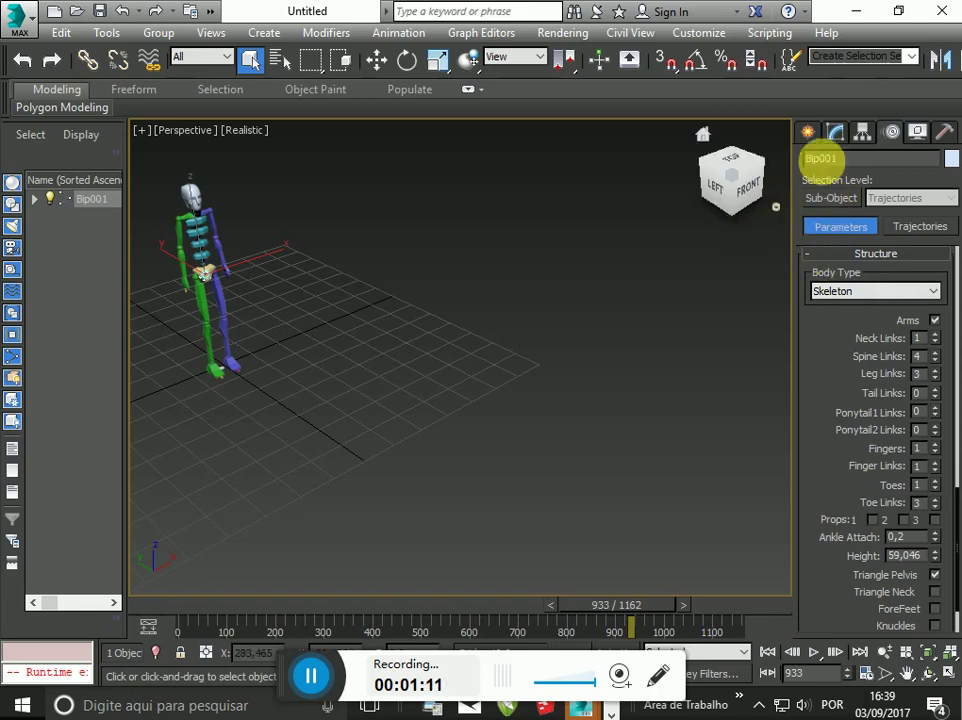
pyautogui.click(807, 131)
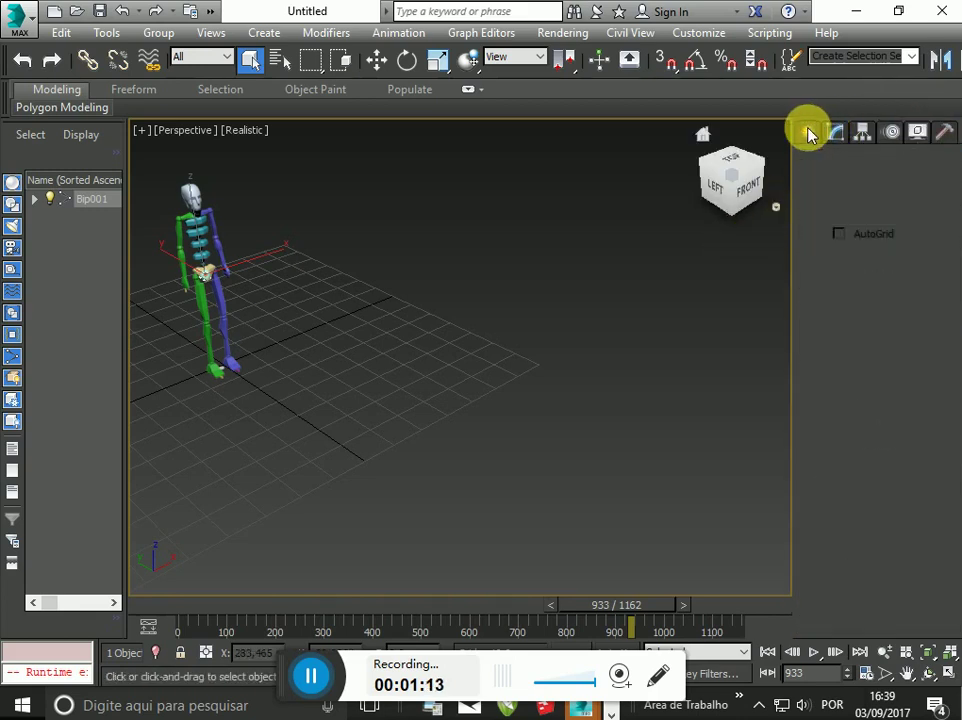
pyautogui.click(891, 133)
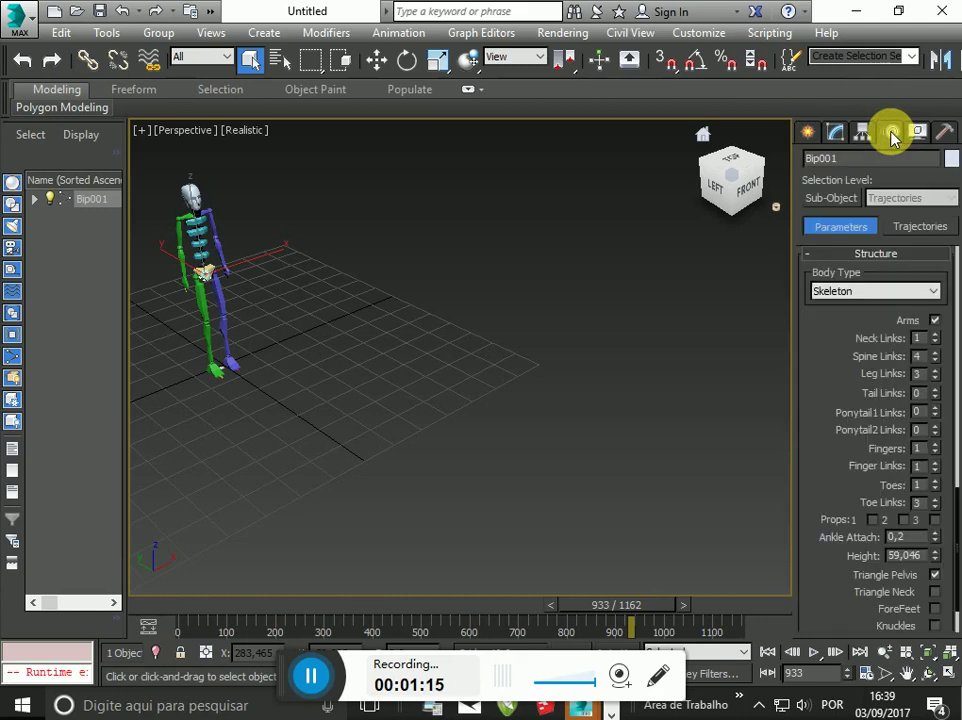
pyautogui.click(822, 253)
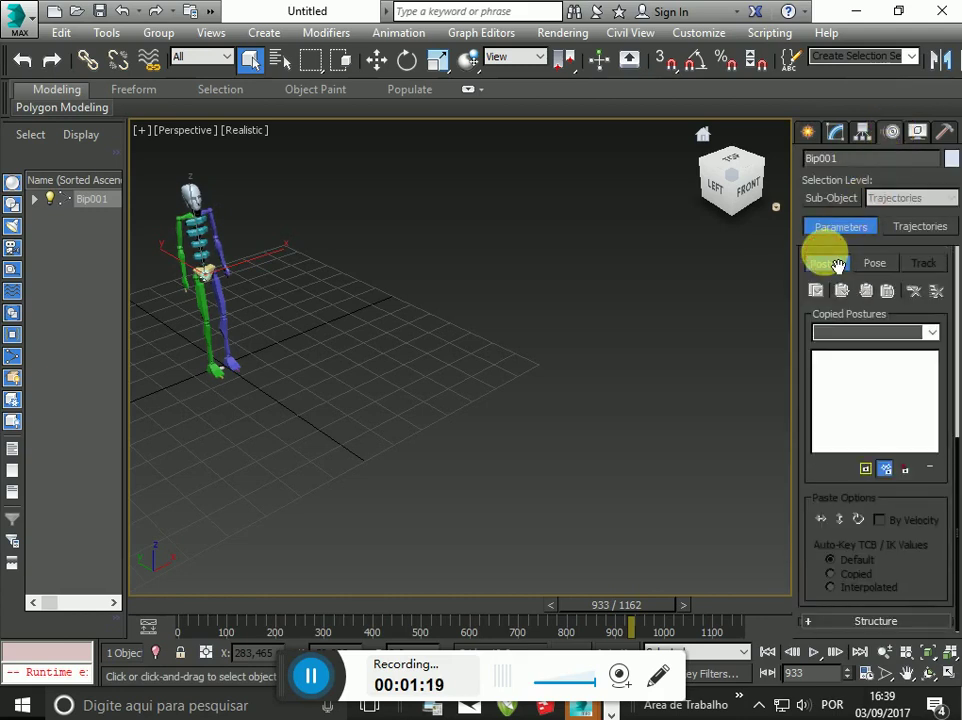
# - Delete the existing biped from the scene
pyautogui.click(198, 352)
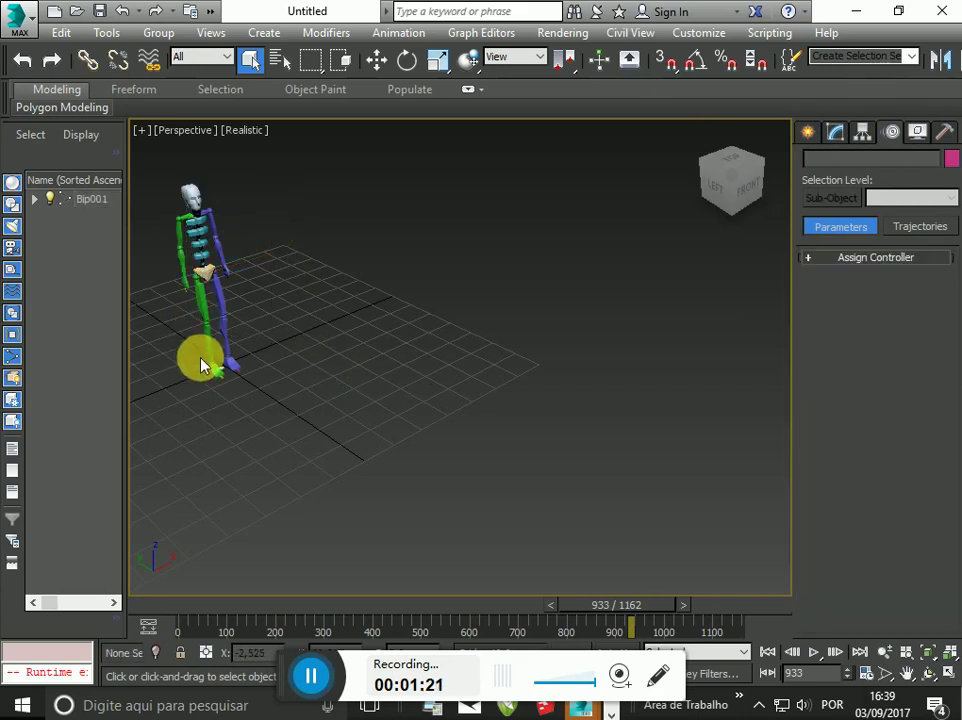
pyautogui.click(258, 341)
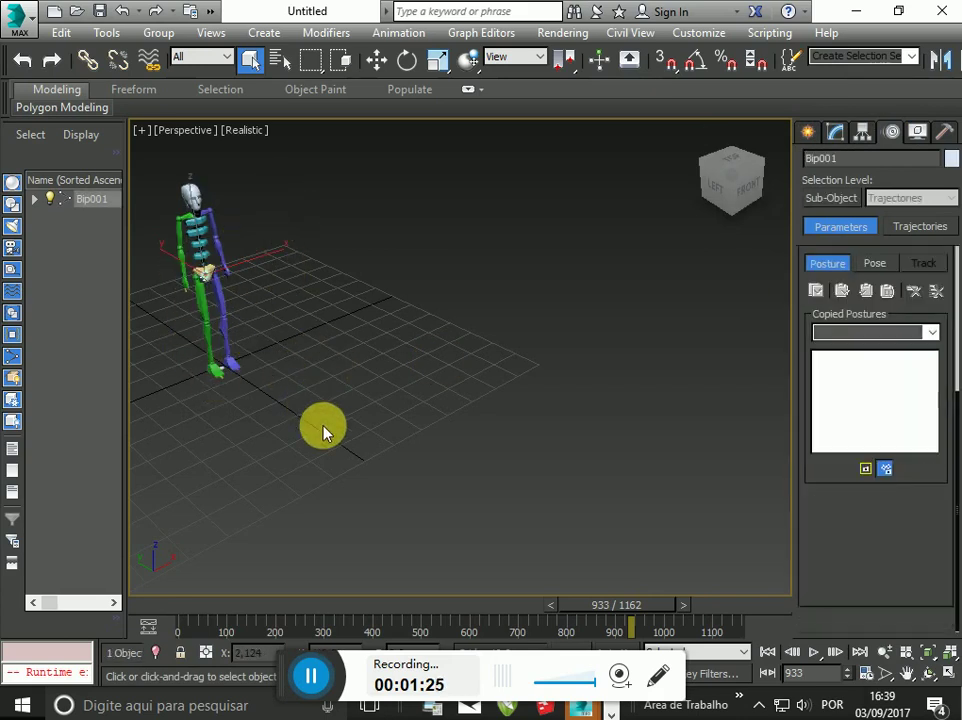
pyautogui.press('Delete')
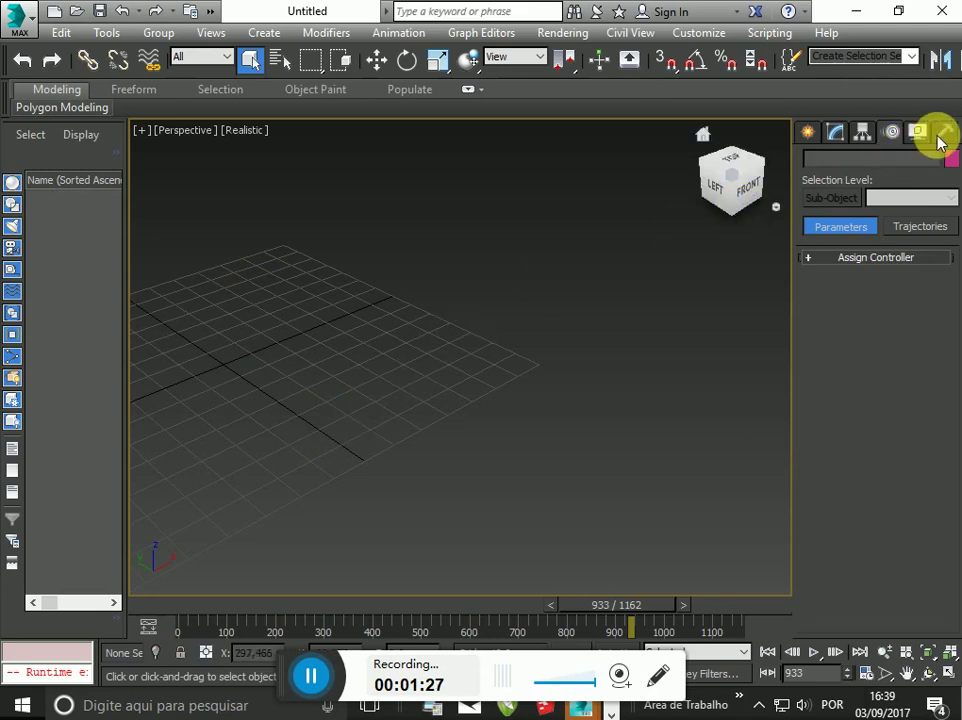
# - Create a new biped with the Skeleton body type, standing near the centre of the grid
pyautogui.click(807, 132)
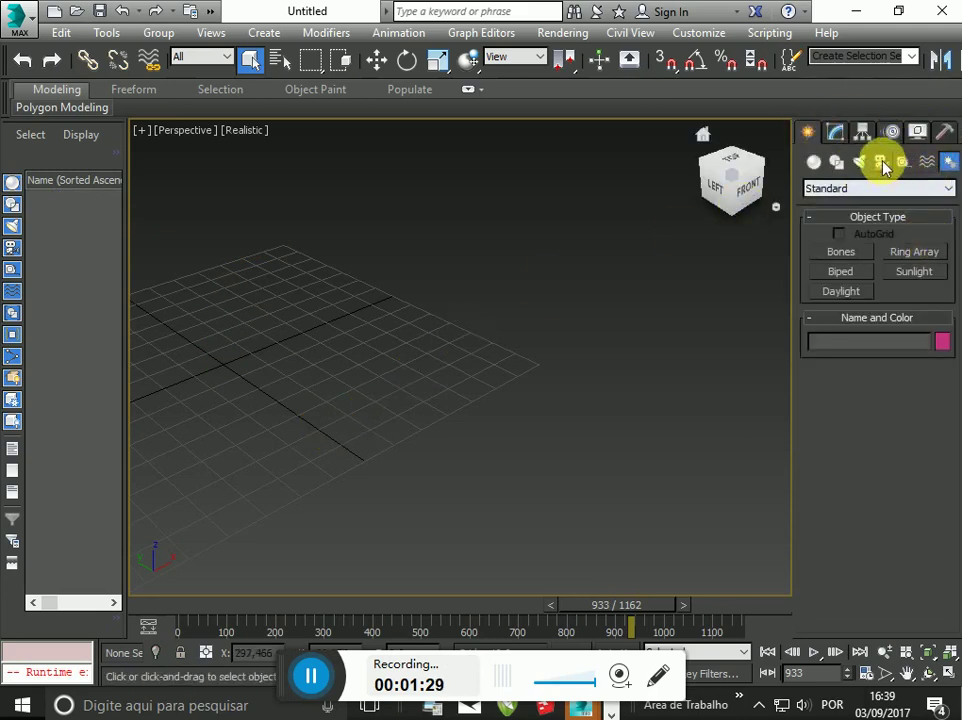
pyautogui.click(843, 272)
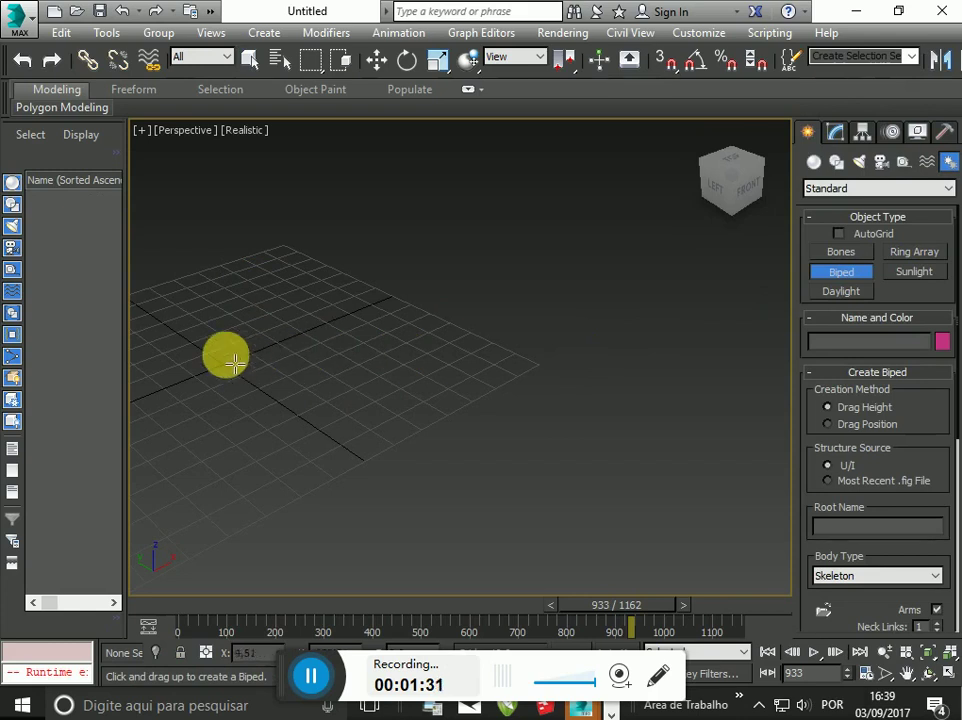
pyautogui.moveTo(225, 355); pyautogui.dragTo(281, 180)
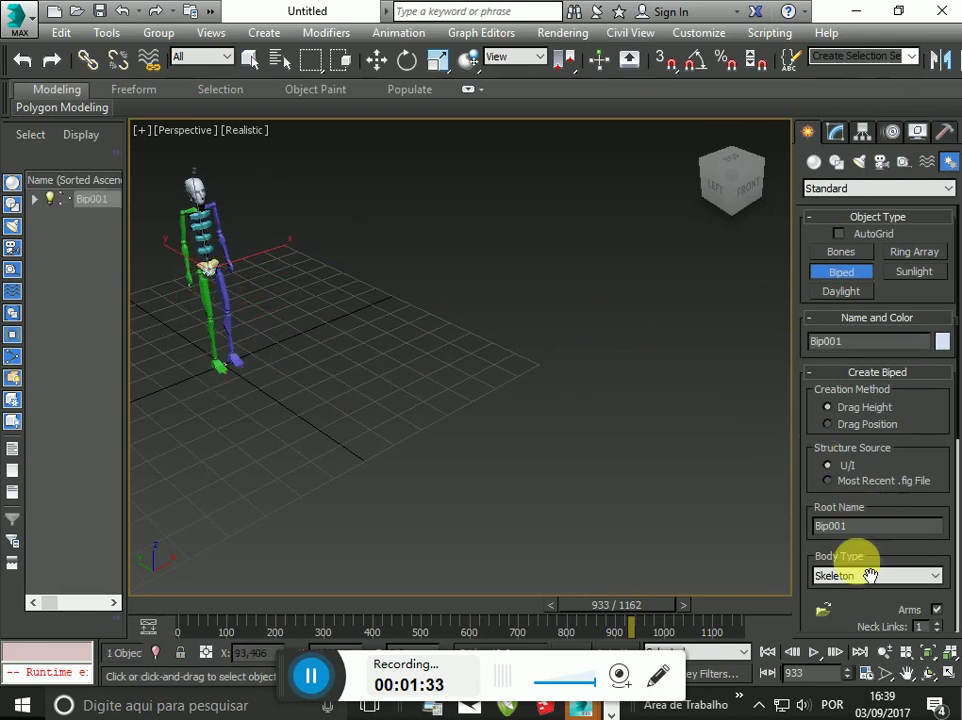
pyautogui.moveTo(855, 627); pyautogui.dragTo(830, 645)
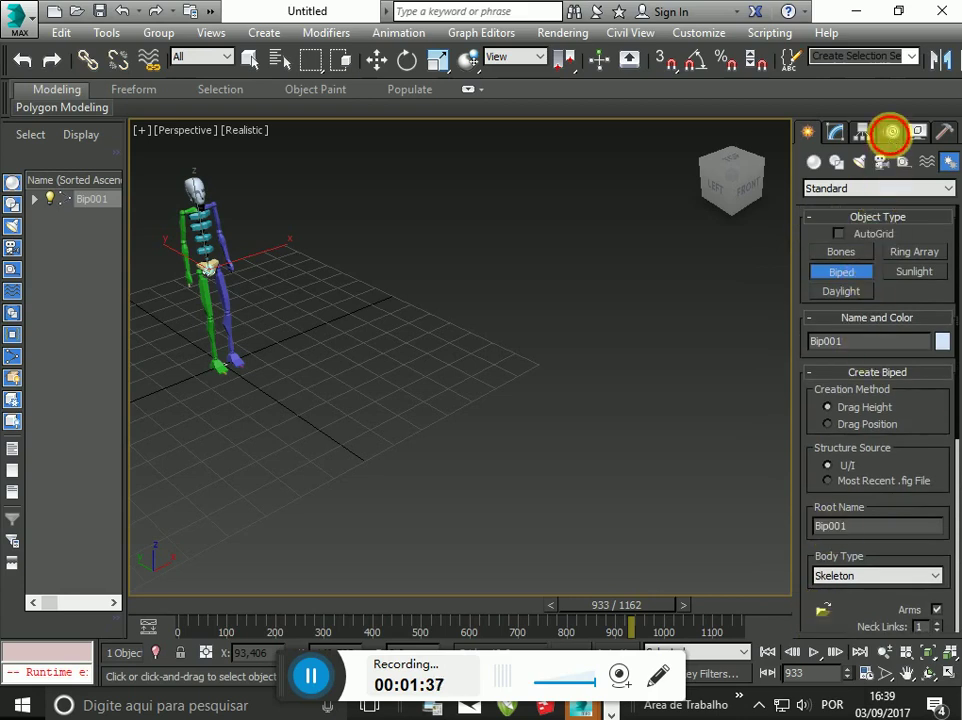
# - Display the new biped's motion parameters and expand its Motion Capture tools
pyautogui.click(890, 131)
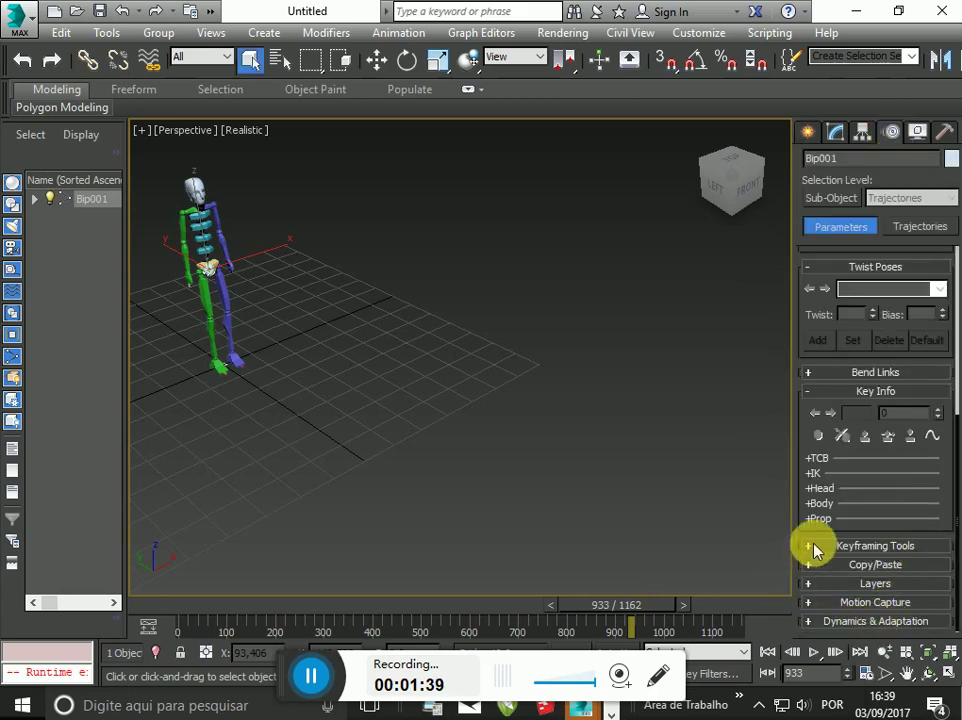
pyautogui.moveTo(822, 369); pyautogui.dragTo(827, 322)
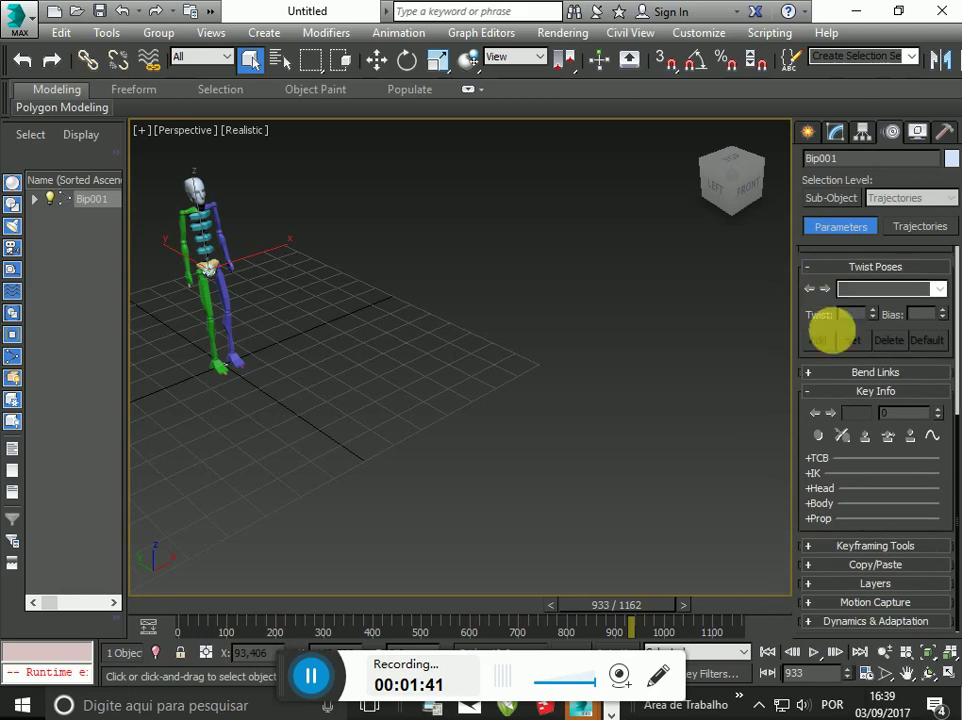
pyautogui.click(818, 603)
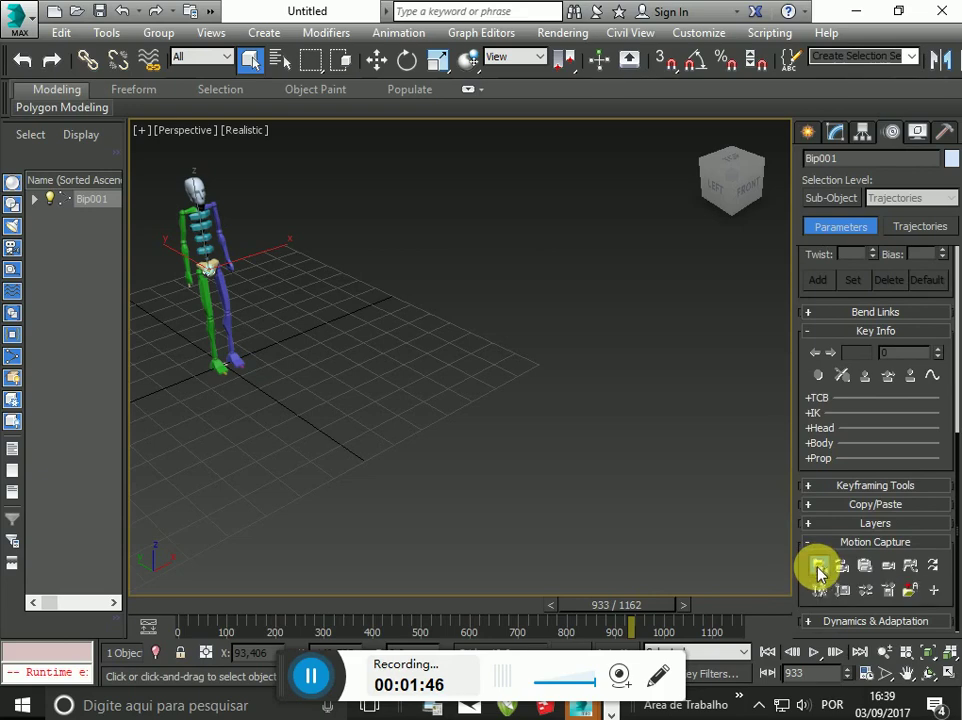
pyautogui.click(818, 566)
pyautogui.click(920, 13)
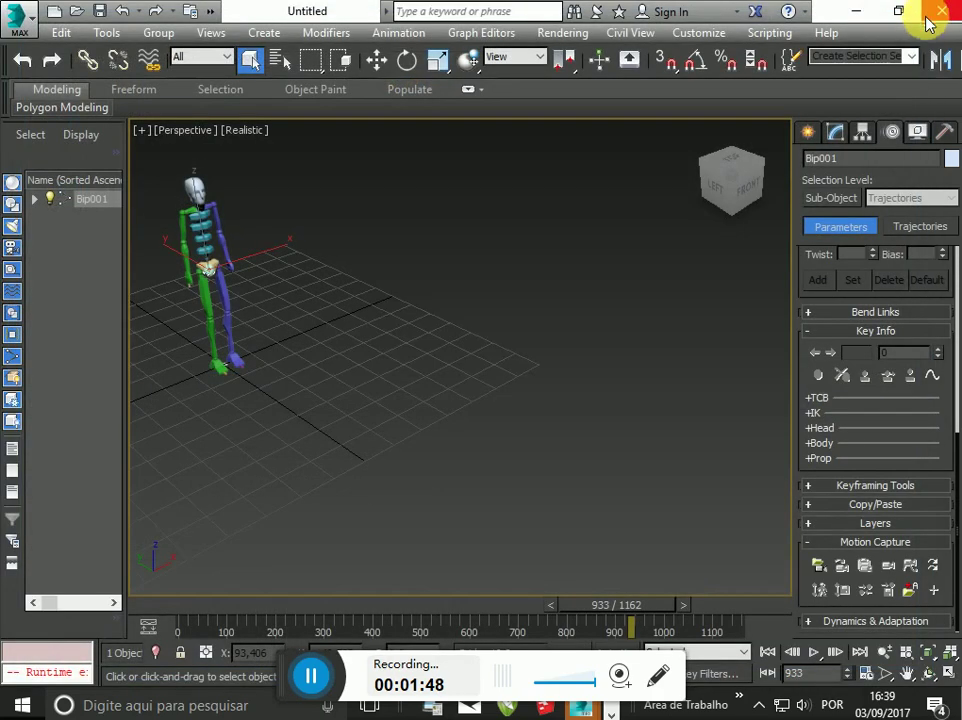
# - Start a motion capture batch file conversion and open its source file selection
pyautogui.click(935, 567)
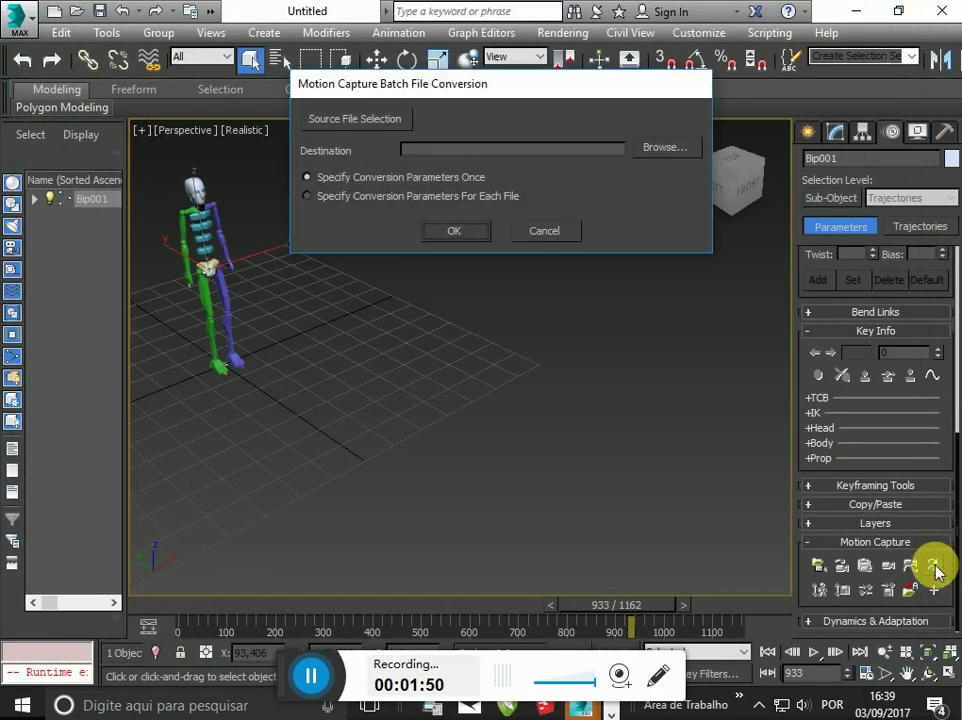
pyautogui.click(347, 121)
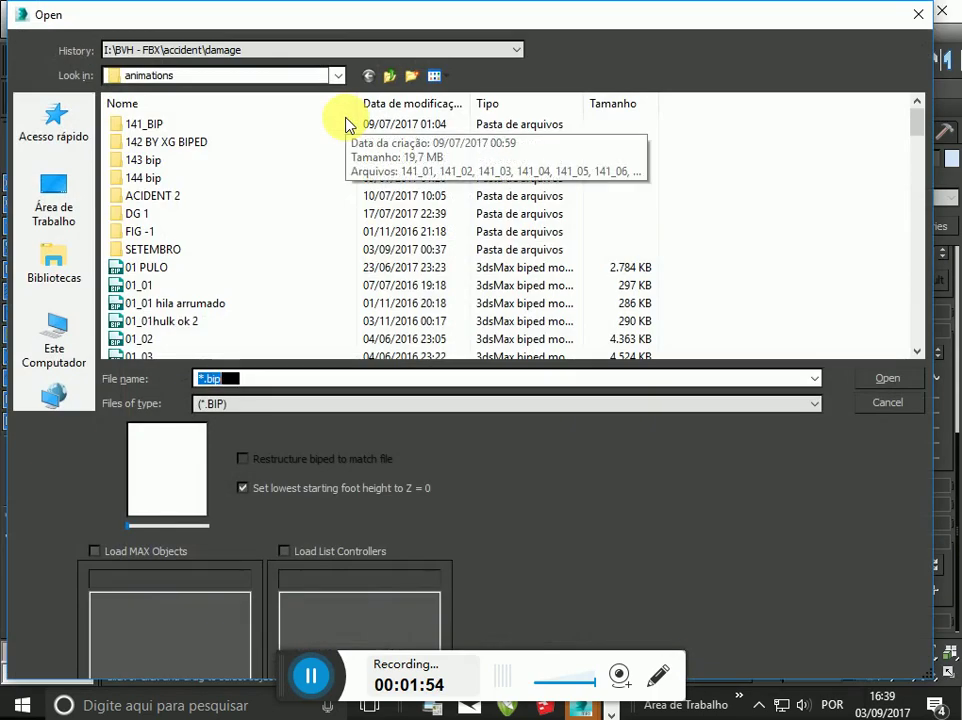
# - Look through the ACIDENT 2 folder and drive I: for motion capture source files
pyautogui.moveTo(919, 131)
pyautogui.mouseDown()
pyautogui.moveTo(919, 247)
pyautogui.moveTo(912, 118)
pyautogui.mouseUp()
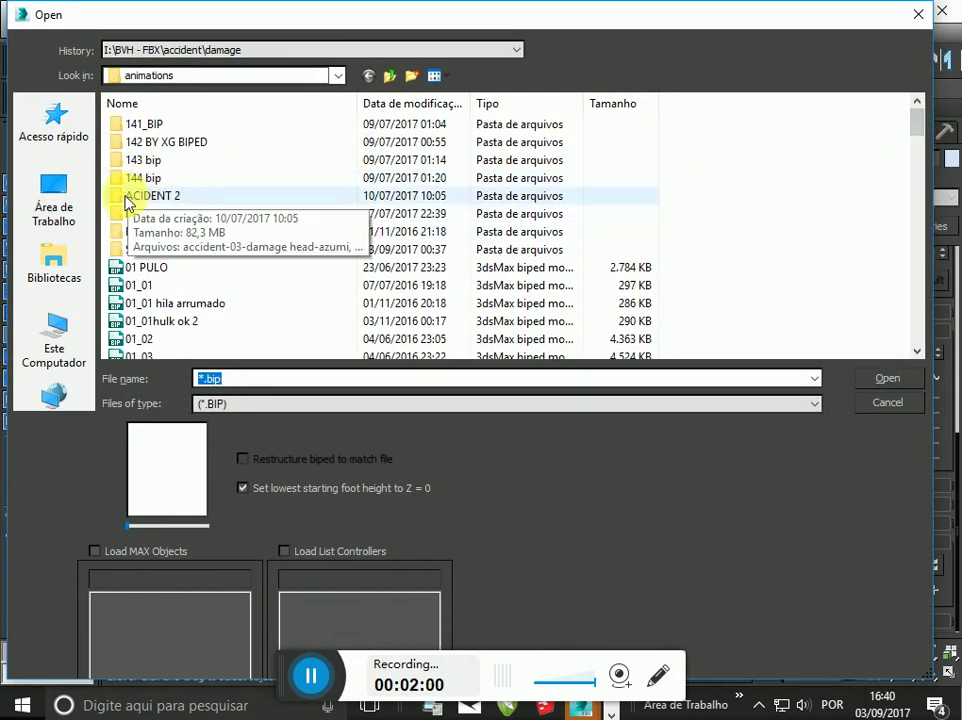
pyautogui.click(125, 200)
pyautogui.doubleClick(125, 200)
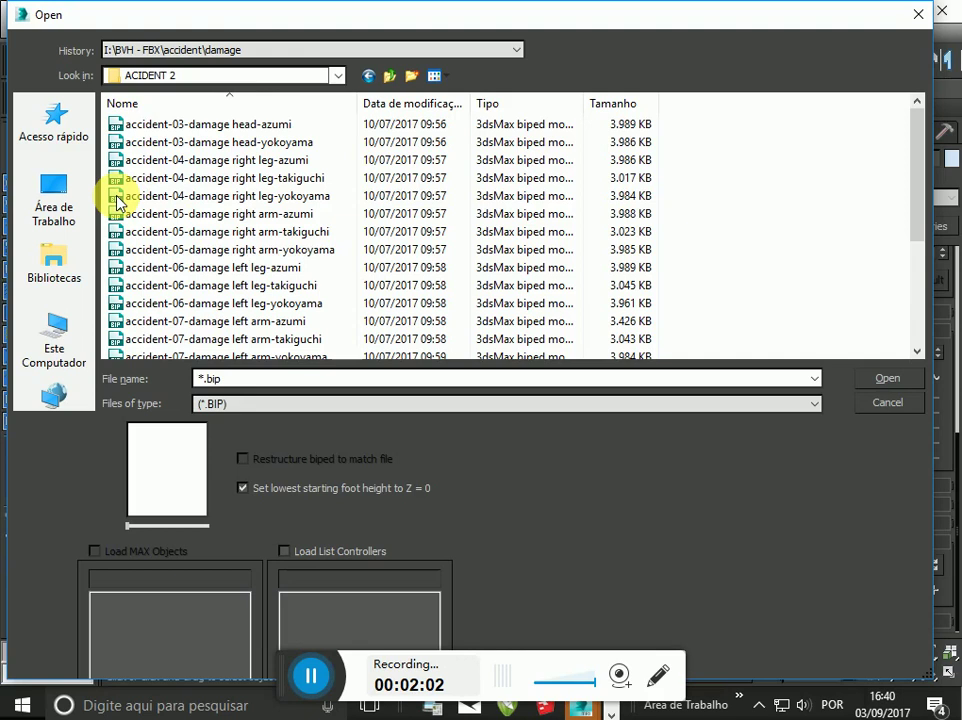
pyautogui.click(369, 77)
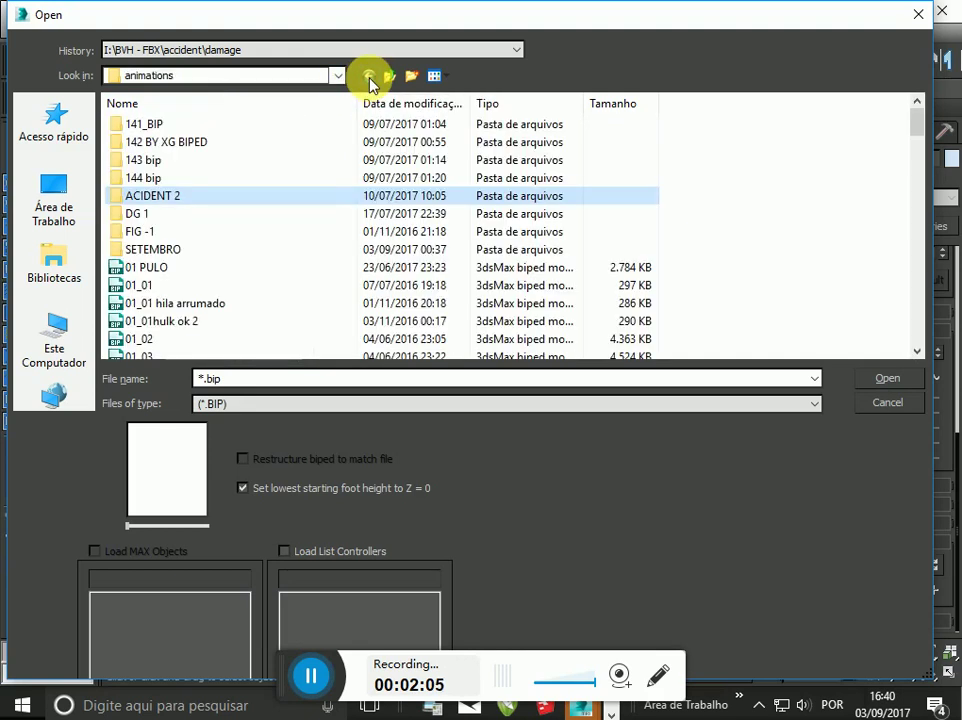
pyautogui.click(40, 345)
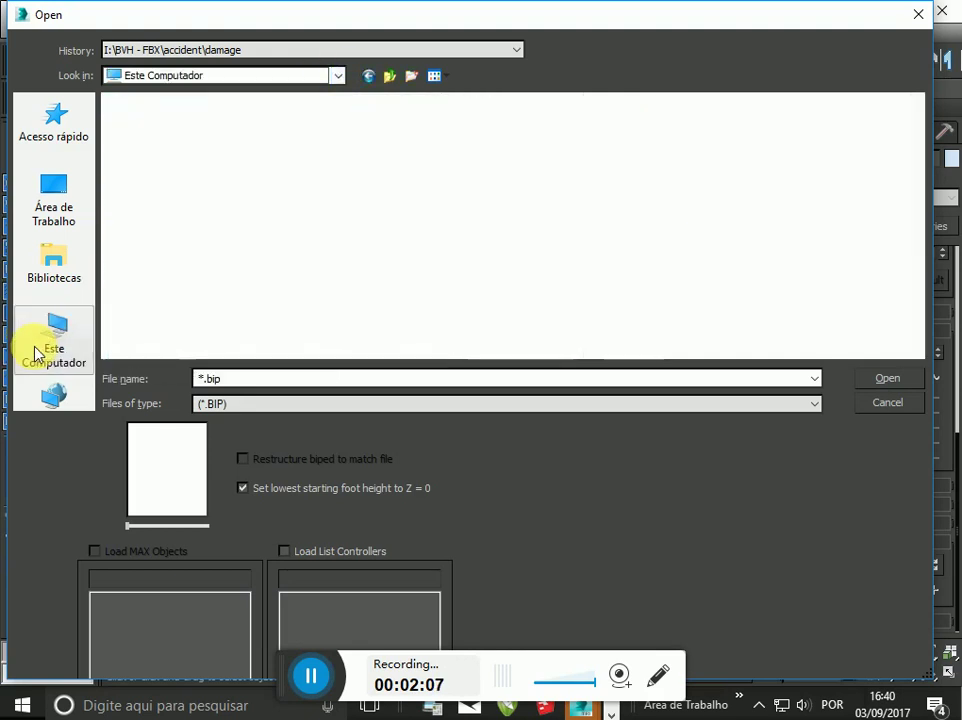
pyautogui.scroll(-1, 918, 295)
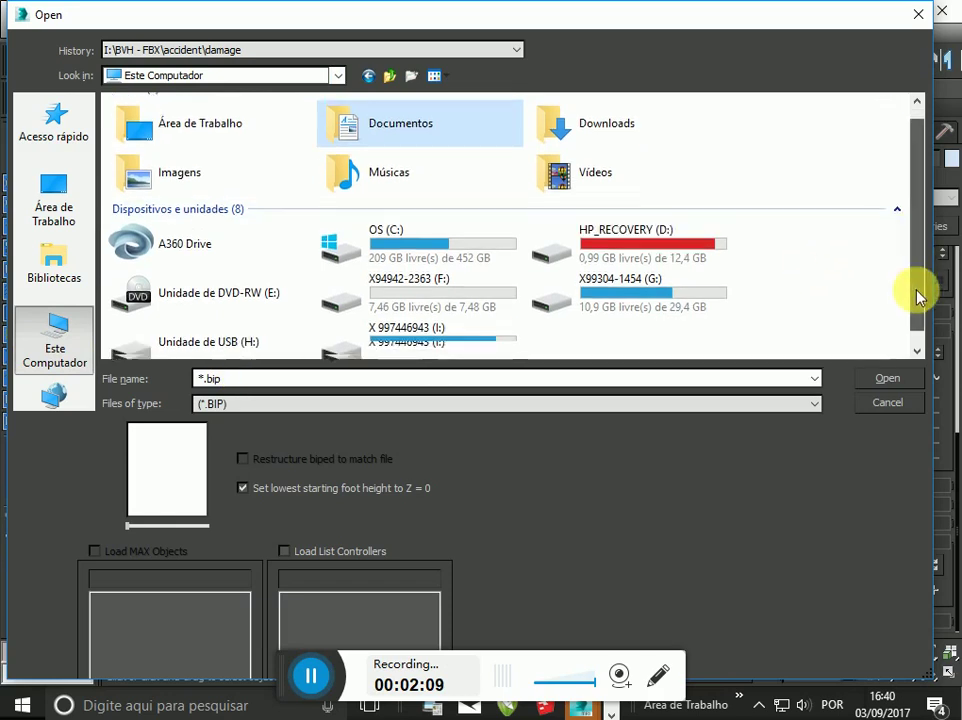
pyautogui.click(381, 325)
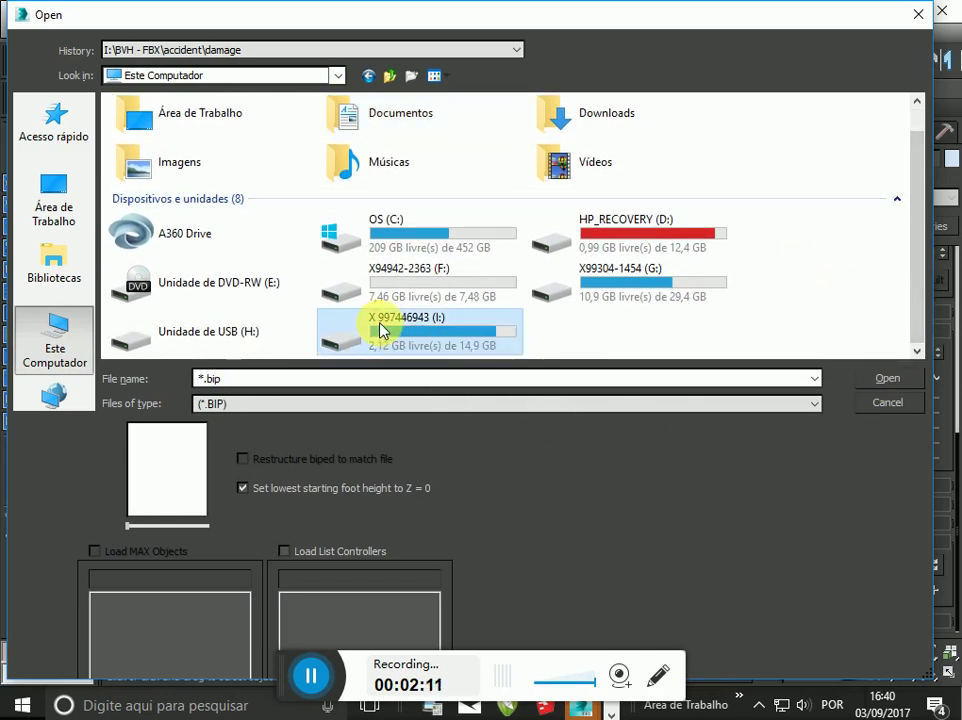
pyautogui.doubleClick(381, 325)
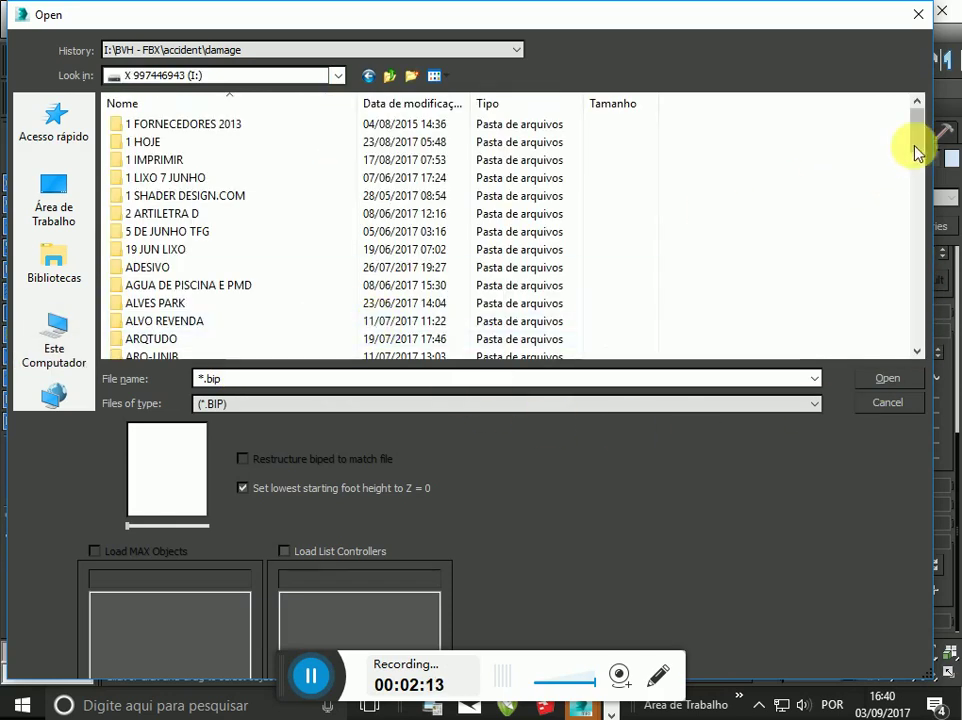
pyautogui.click(920, 195)
pyautogui.moveTo(930, 197); pyautogui.dragTo(940, 302)
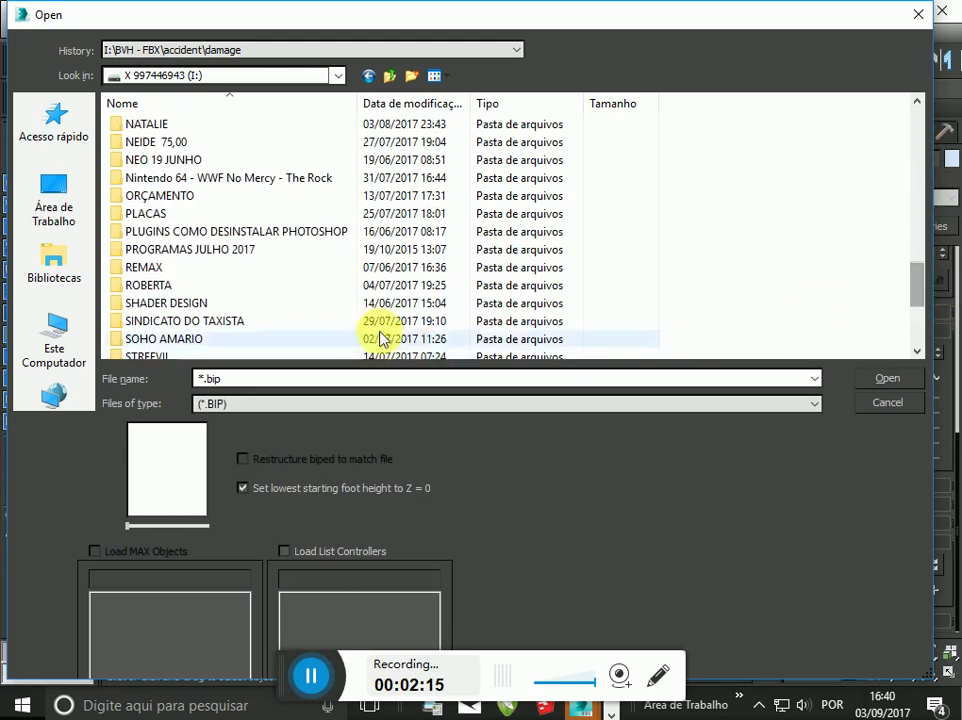
pyautogui.press('b')
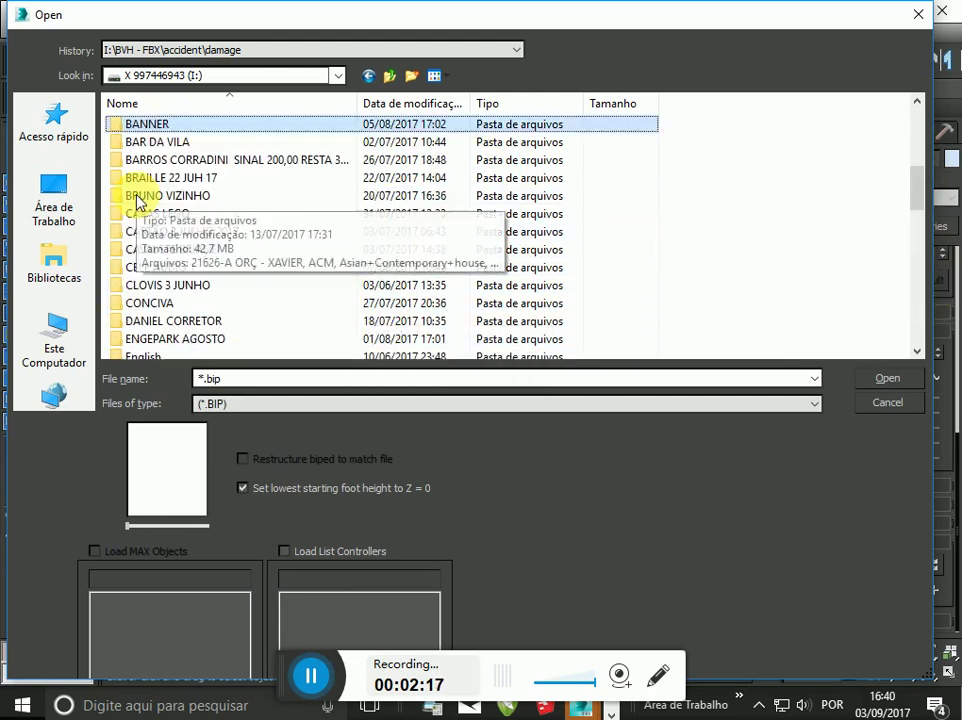
pyautogui.press('b')
pyautogui.press('b')
pyautogui.press('b')
pyautogui.press('b')
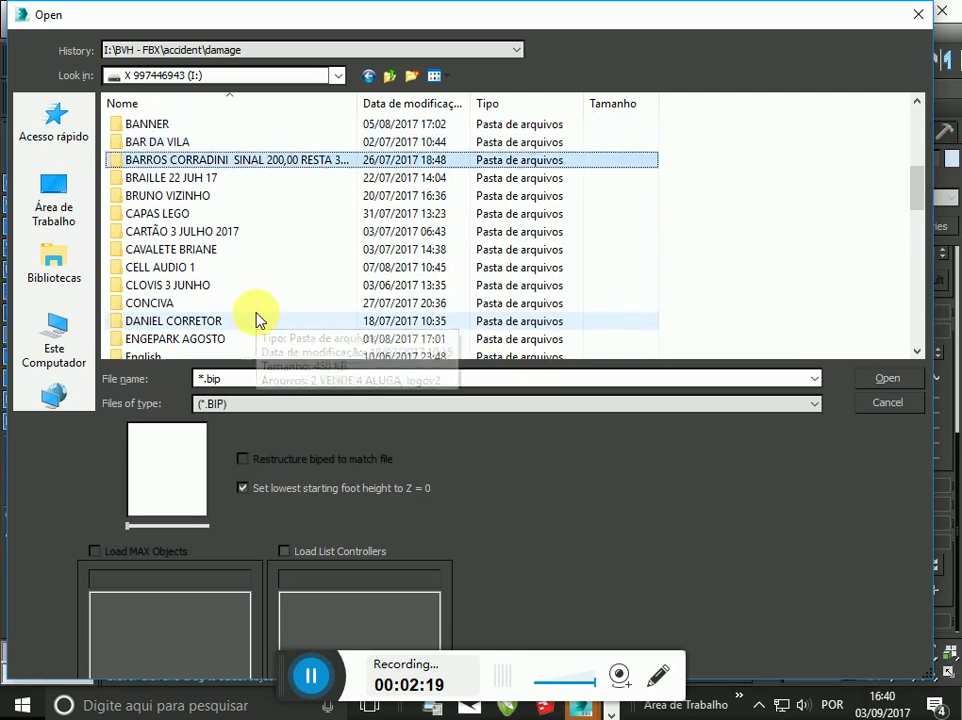
pyautogui.press('b')
pyautogui.press('b')
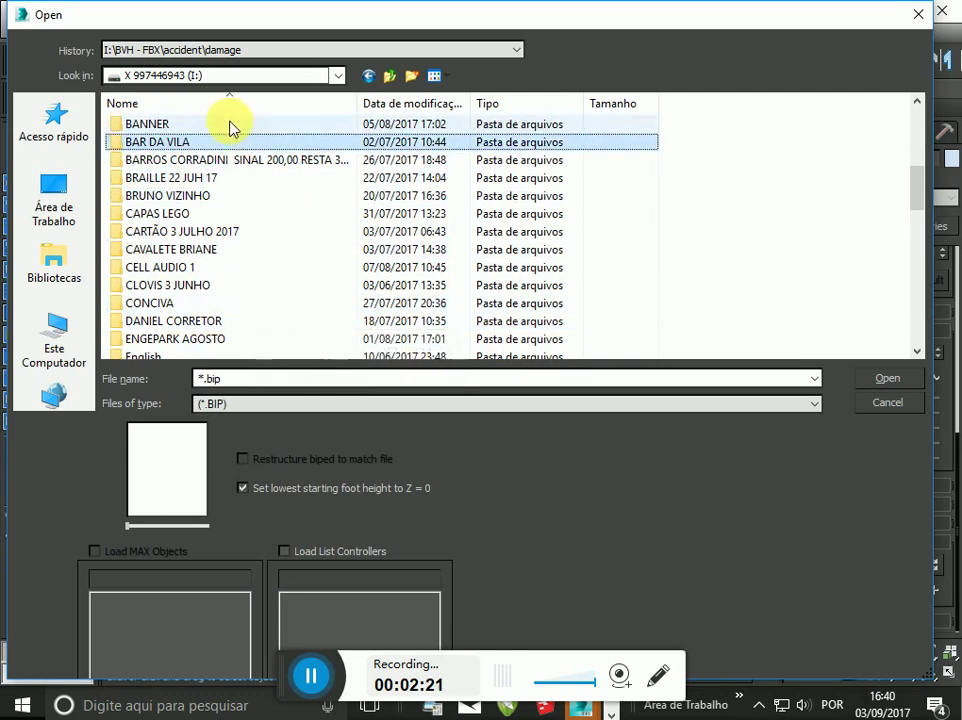
pyautogui.click(370, 78)
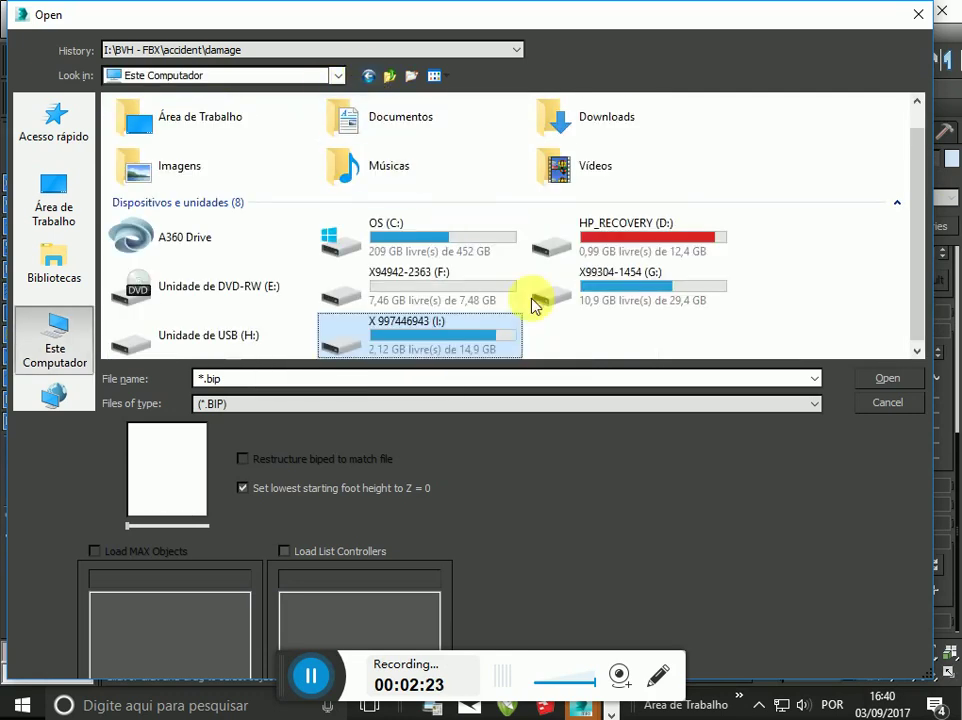
# - Browse to the karate folder inside the BVH folder on drive G:
pyautogui.doubleClick(558, 281)
pyautogui.press('b')
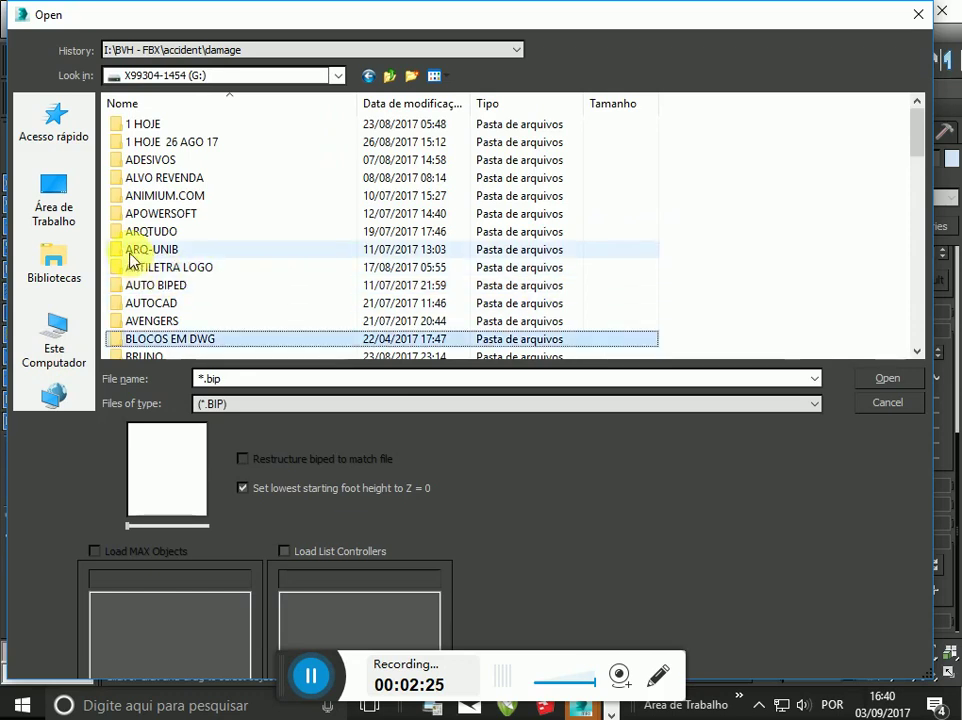
pyautogui.press('b')
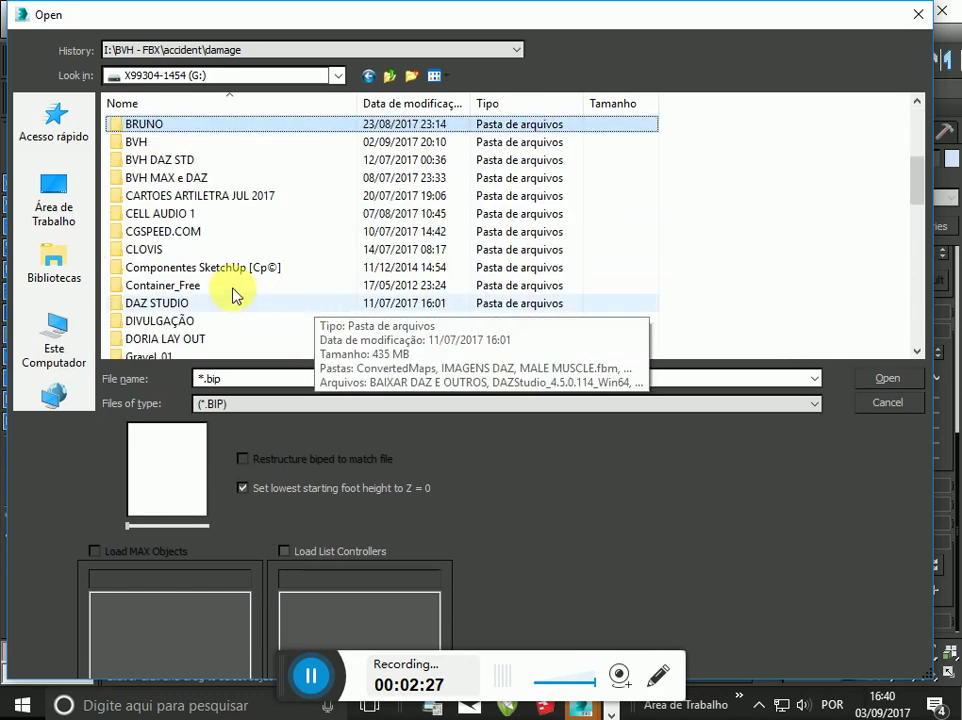
pyautogui.doubleClick(121, 145)
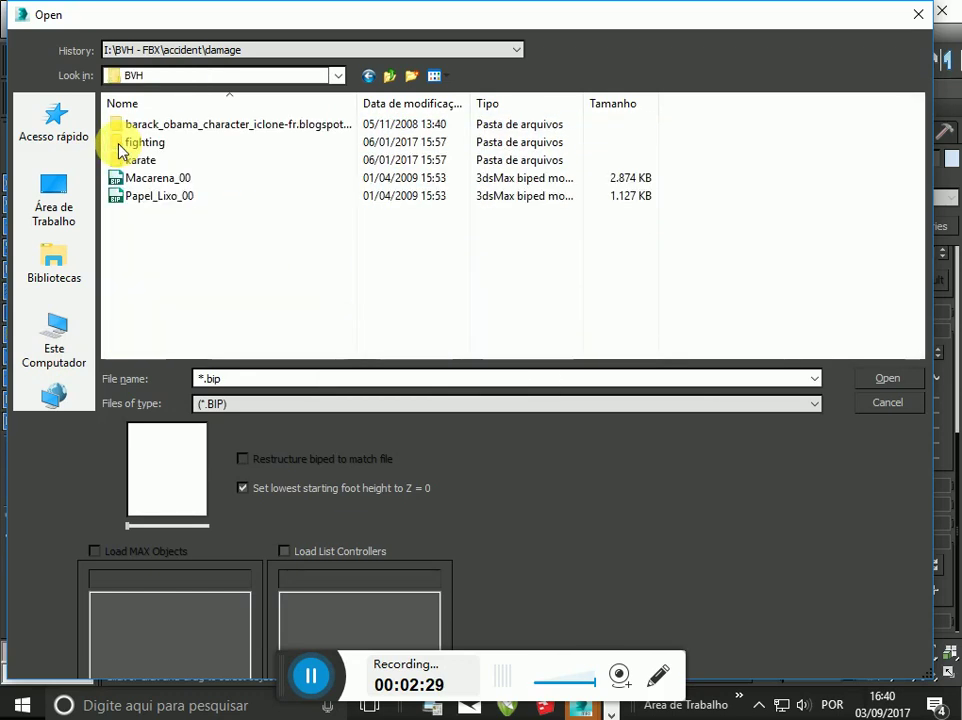
pyautogui.doubleClick(123, 160)
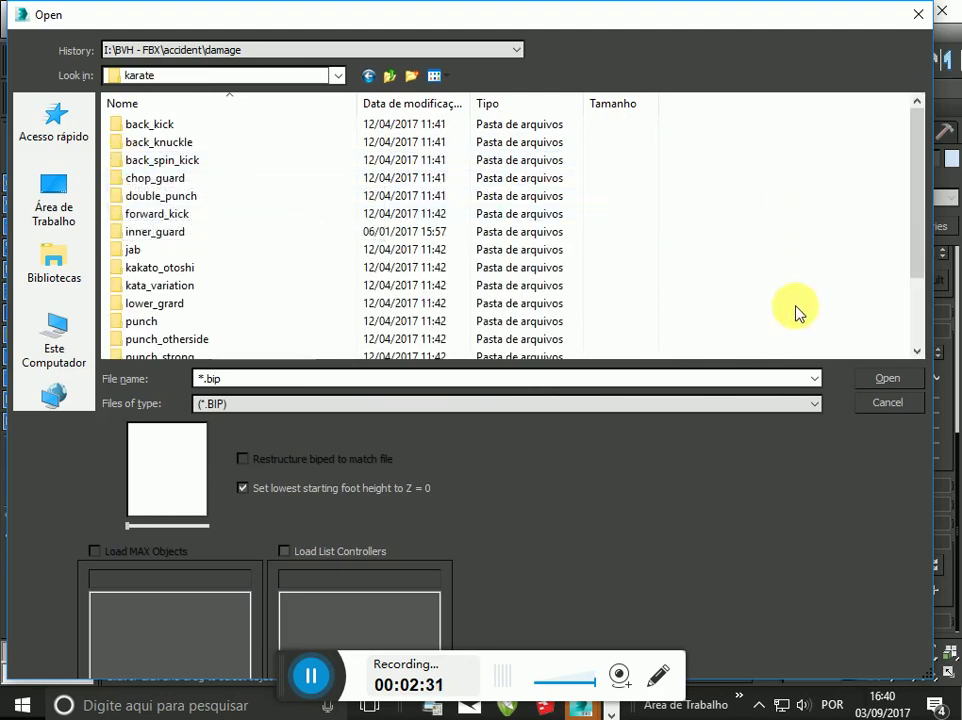
# - Restrict the source files to BVH and load the karate-15 upper guard file from the upper_guard folder
pyautogui.click(578, 404)
pyautogui.click(322, 428)
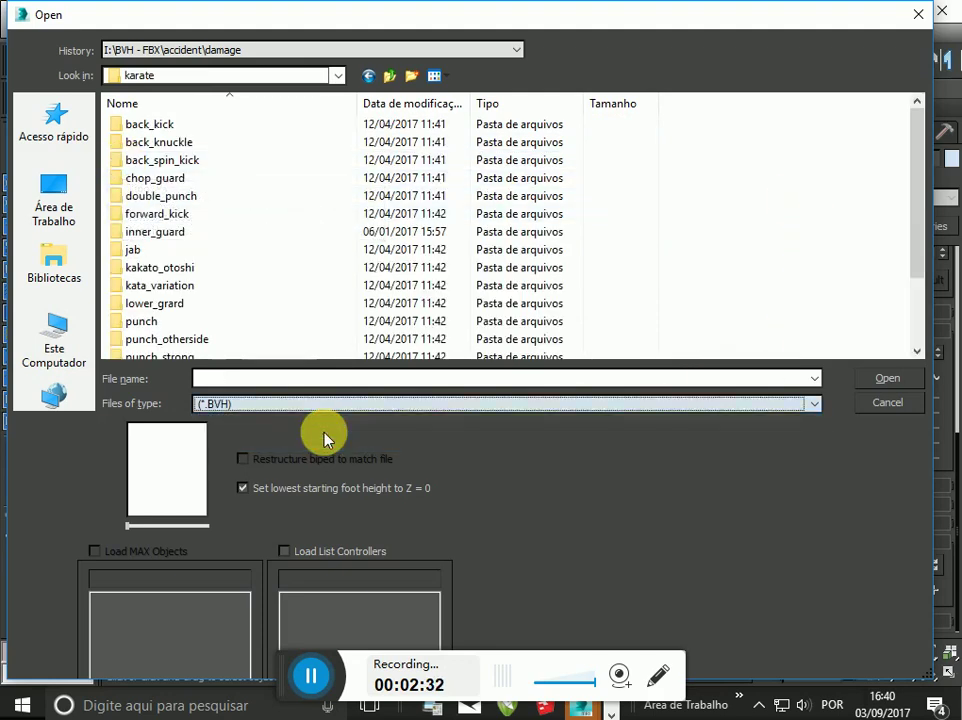
pyautogui.moveTo(917, 213); pyautogui.dragTo(923, 279)
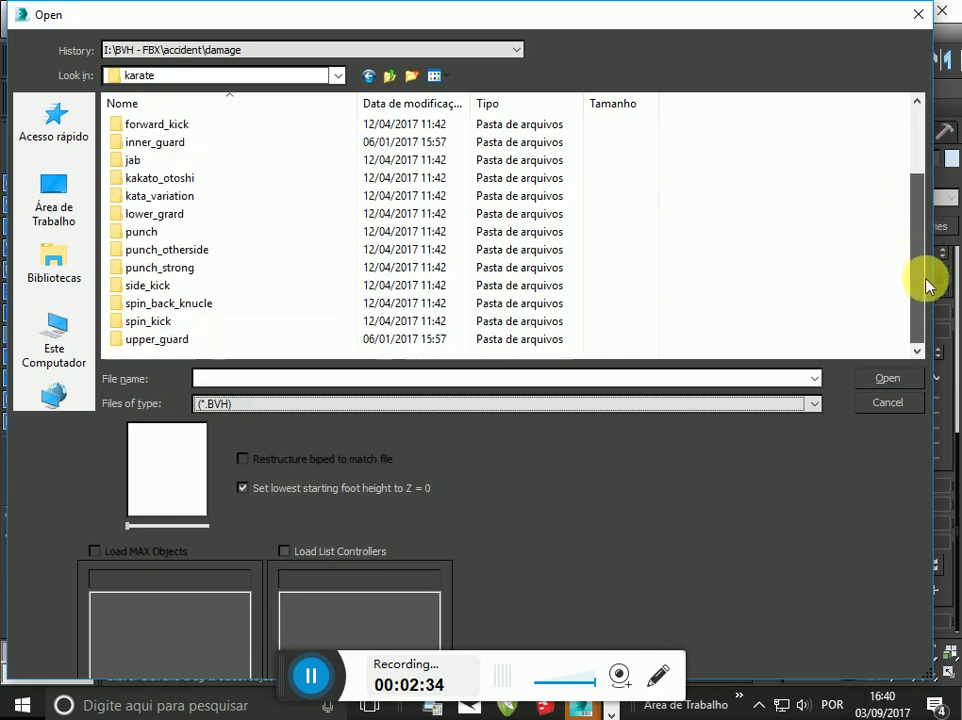
pyautogui.doubleClick(130, 345)
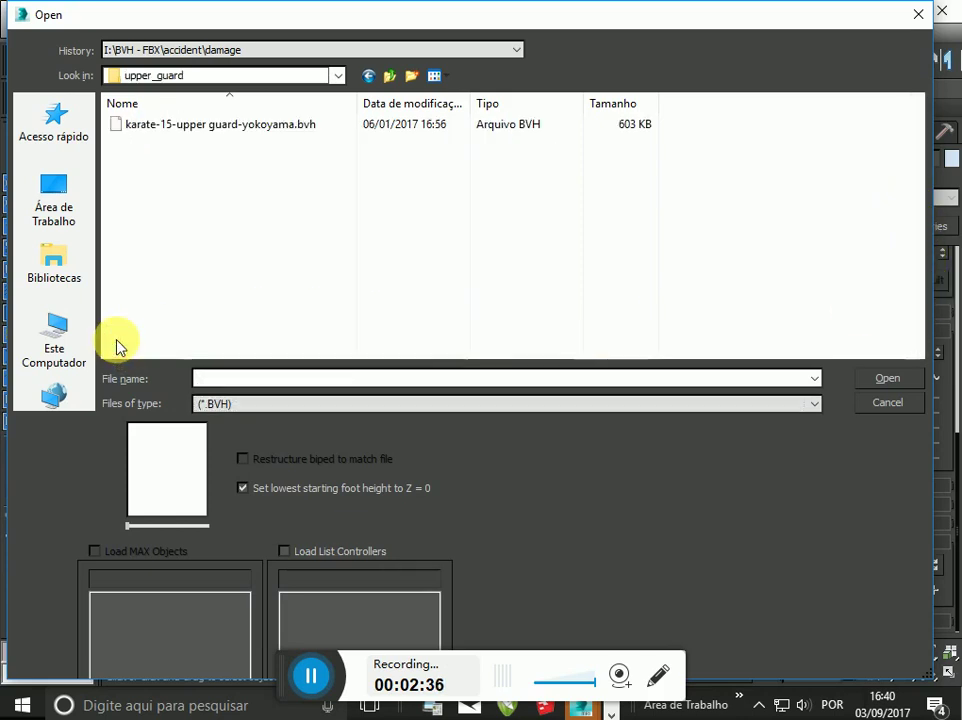
pyautogui.click(126, 126)
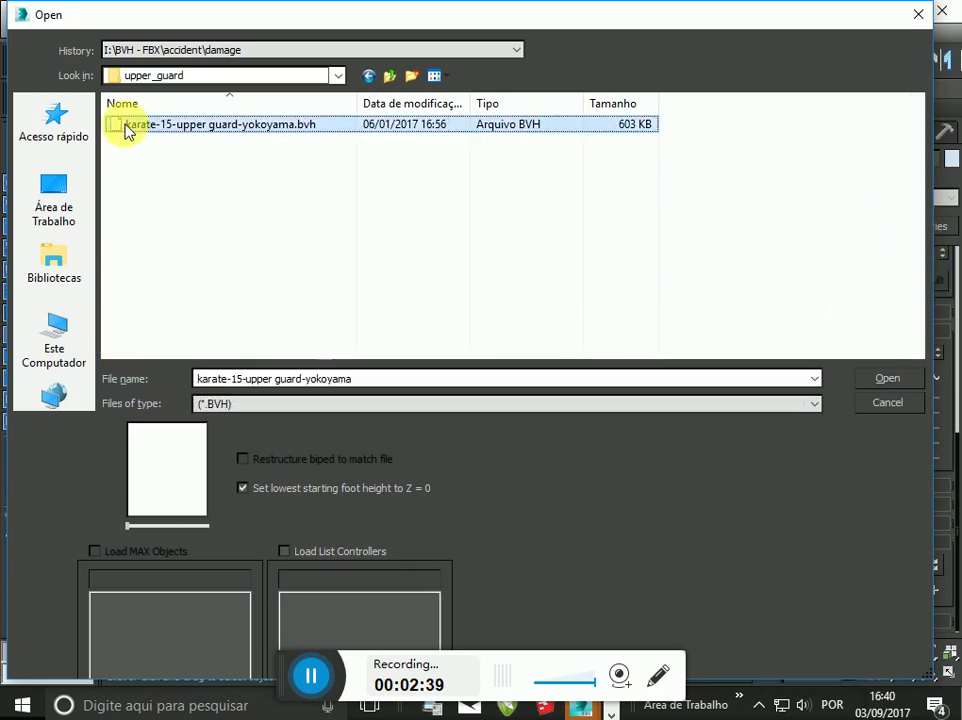
pyautogui.click(888, 379)
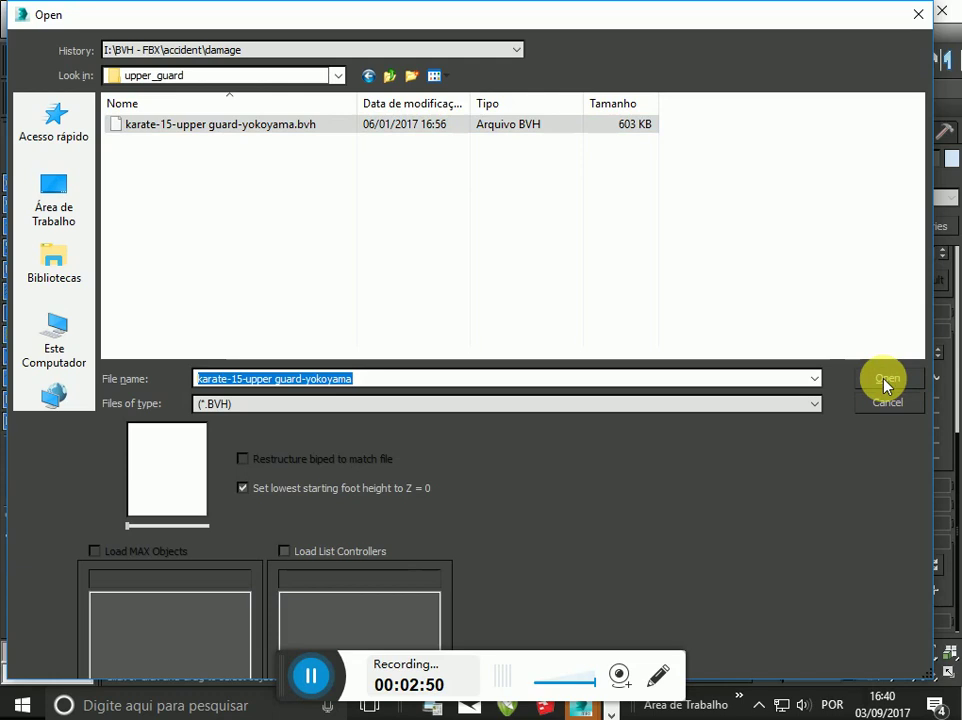
pyautogui.click(885, 386)
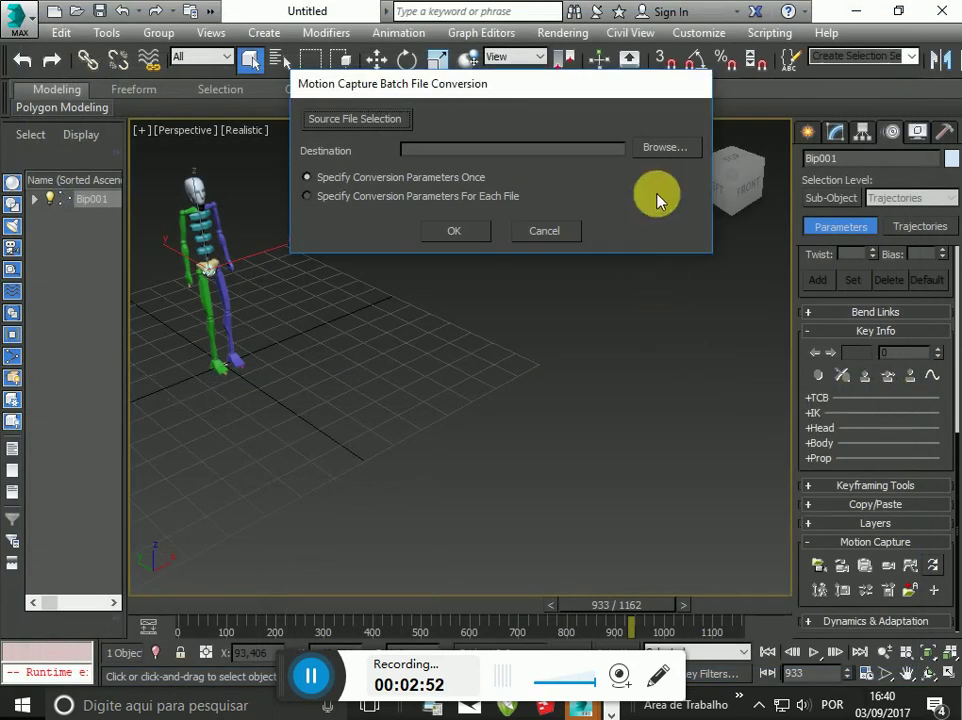
# - Create a folder named BVH TEST inside upper_guard and use it as the conversion destination
pyautogui.click(675, 150)
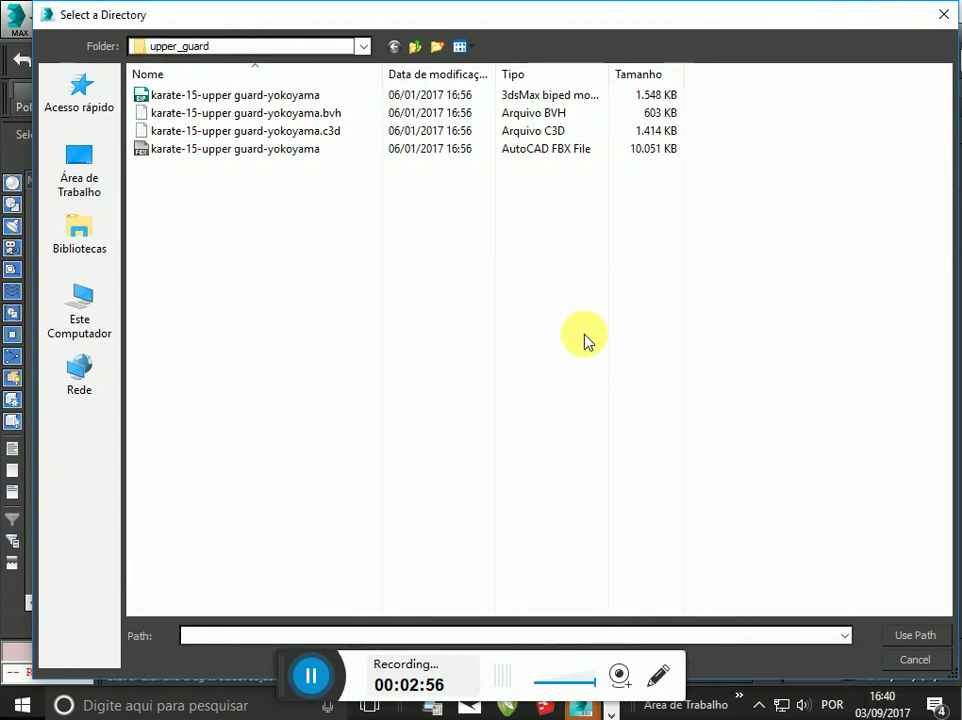
pyautogui.click(437, 47)
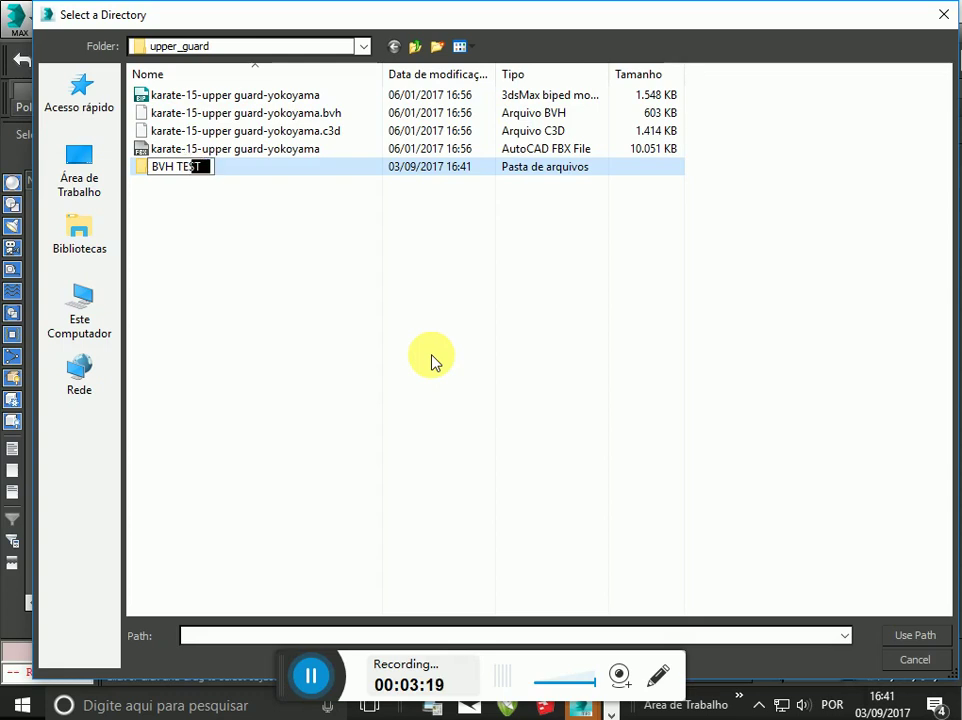
pyautogui.click(145, 176)
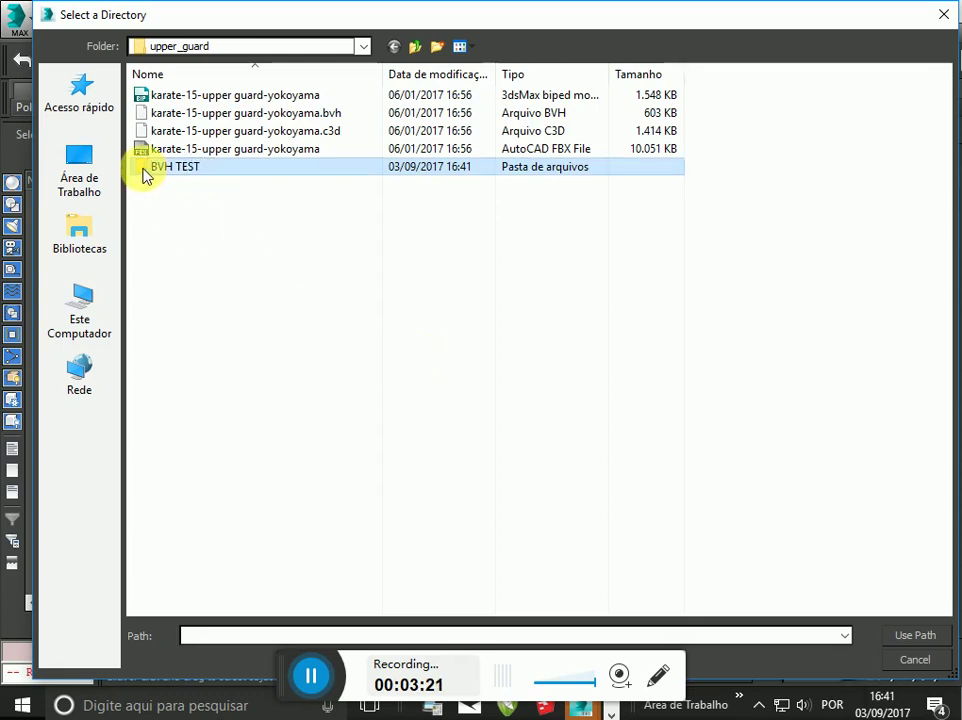
pyautogui.doubleClick(145, 176)
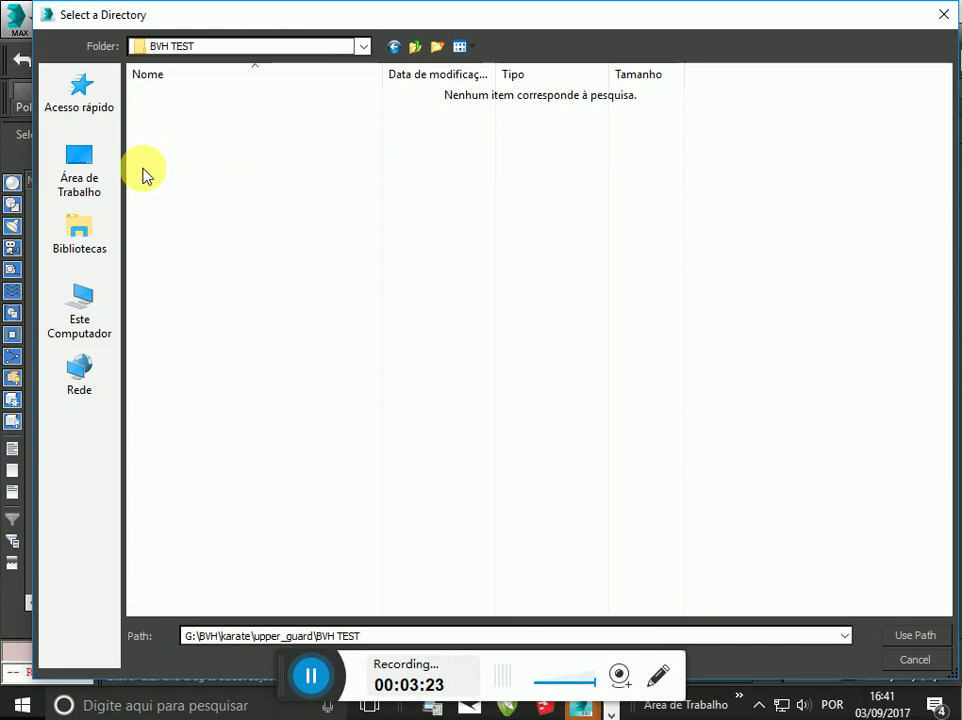
pyautogui.click(914, 637)
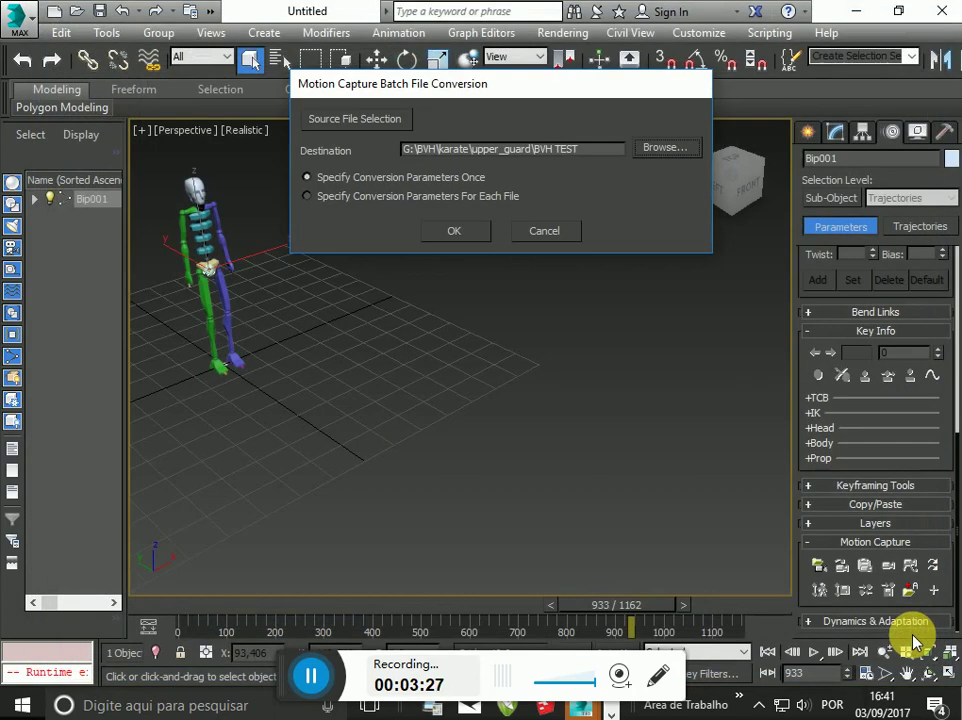
# - Run the batch conversion with freeform footsteps, no key reduction and Z as the up vector
pyautogui.click(470, 232)
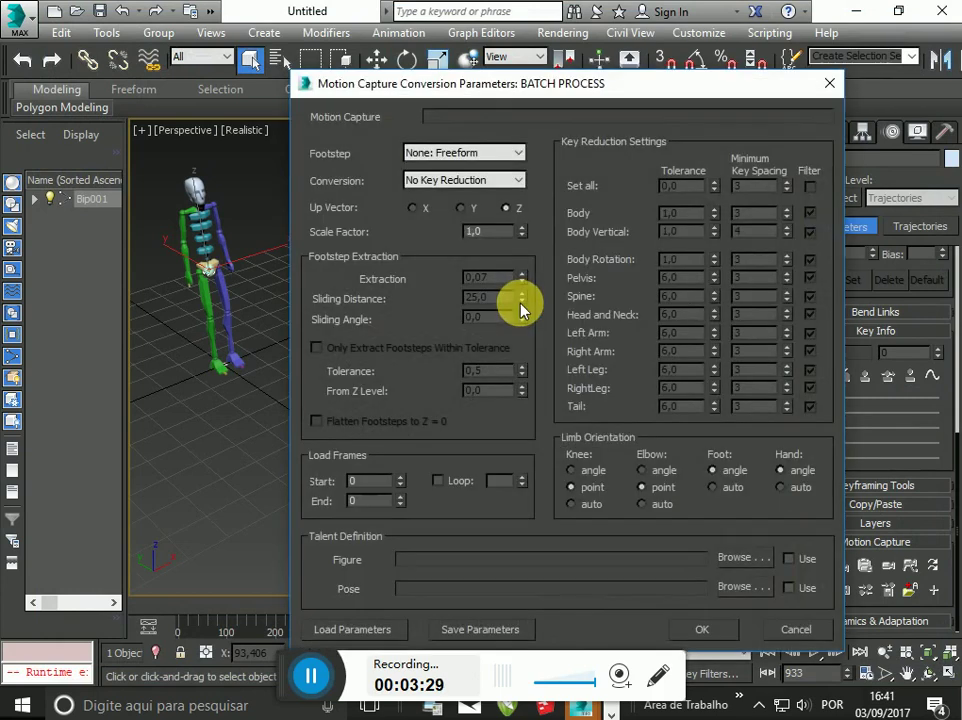
pyautogui.click(703, 630)
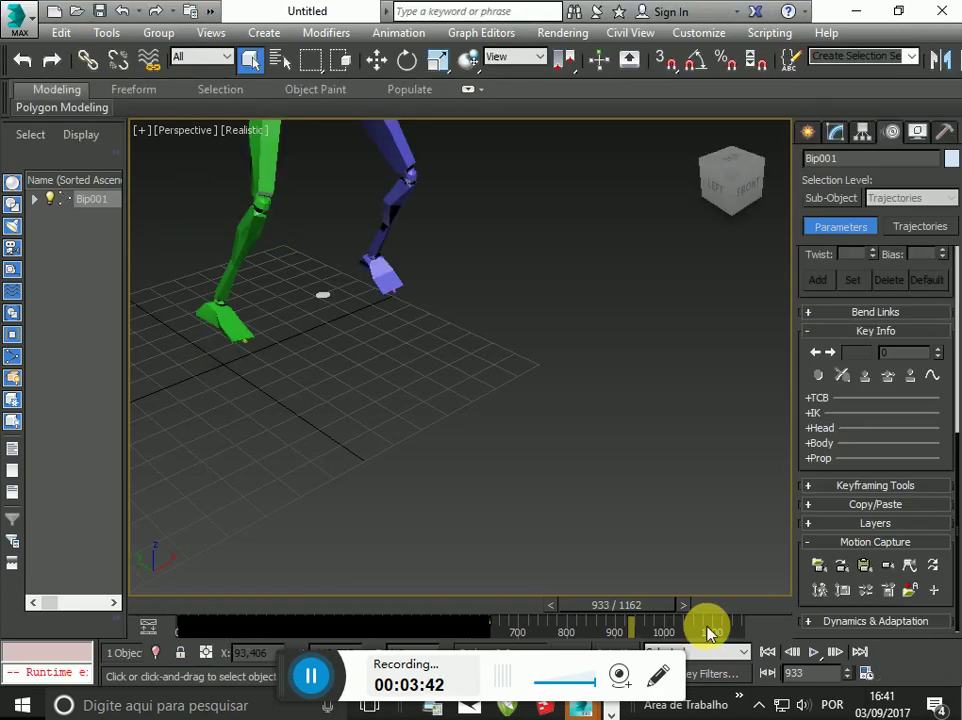
# - Play the converted karate motion on the biped from the first frame, with the whole figure in view
pyautogui.scroll(-5, 470, 378)
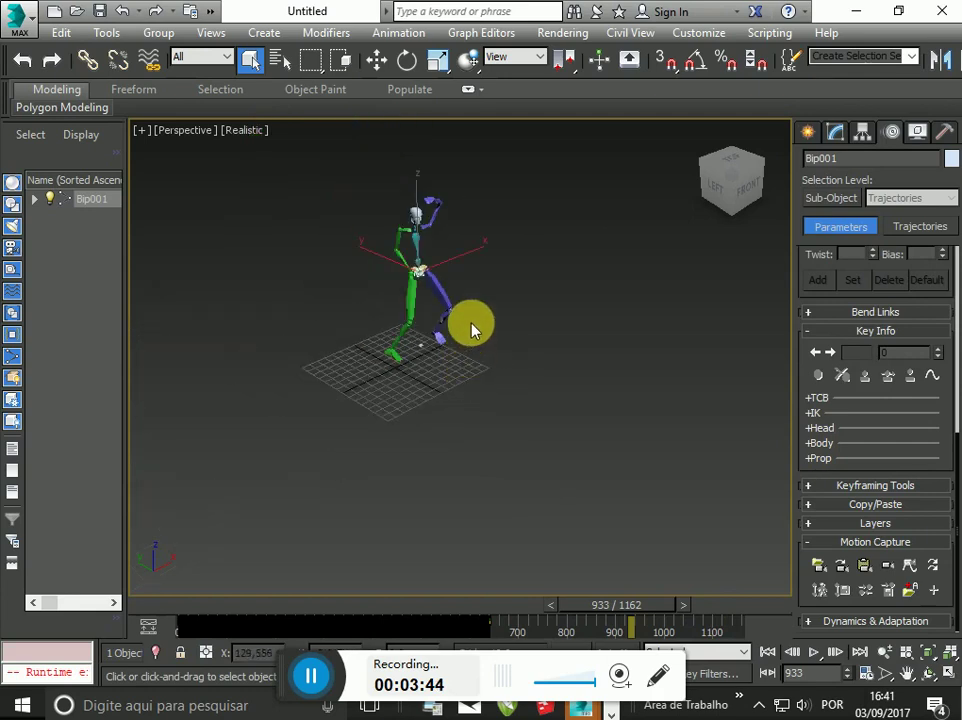
pyautogui.click(815, 652)
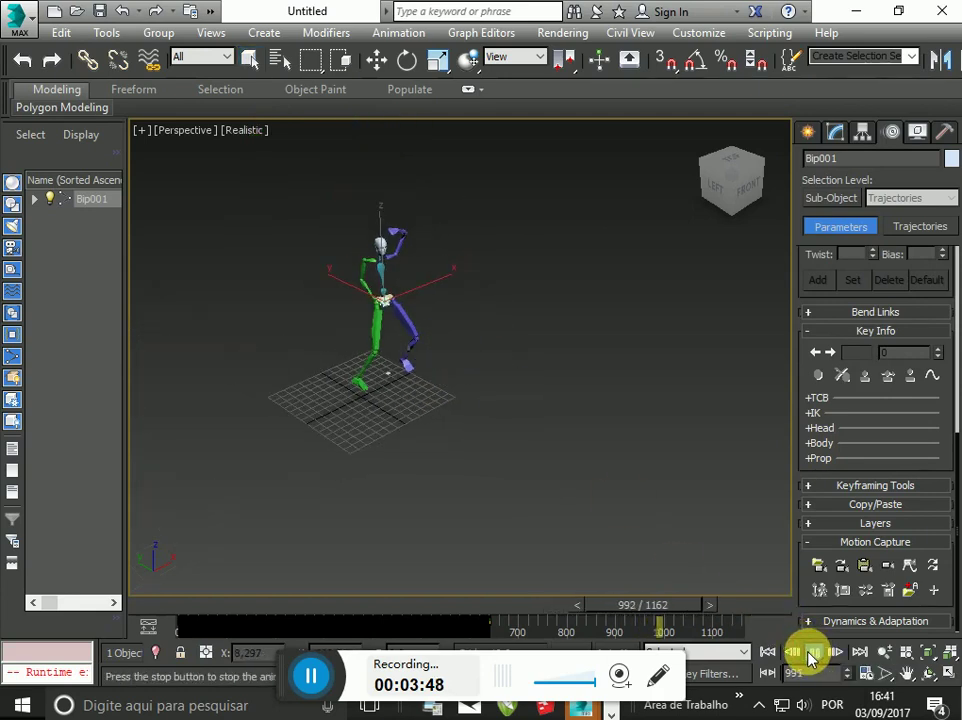
pyautogui.click(765, 652)
pyautogui.click(814, 653)
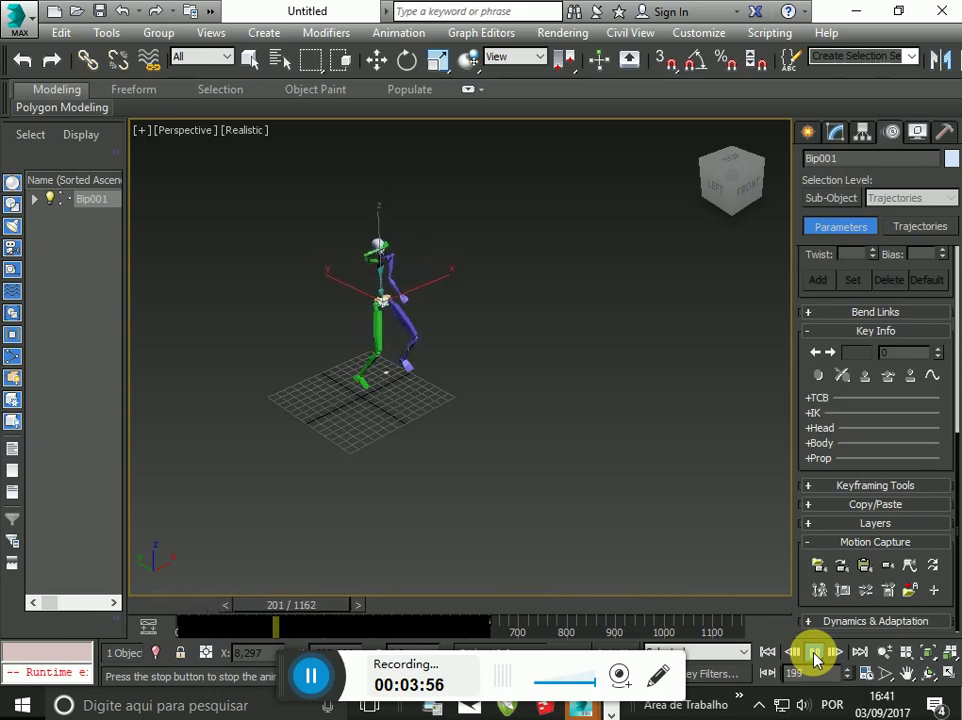
# - Switch to File Explorer and check the contents of the F: drive, returning to the BVH folder on drive G:
pyautogui.hotkey('alt', 'Tab')
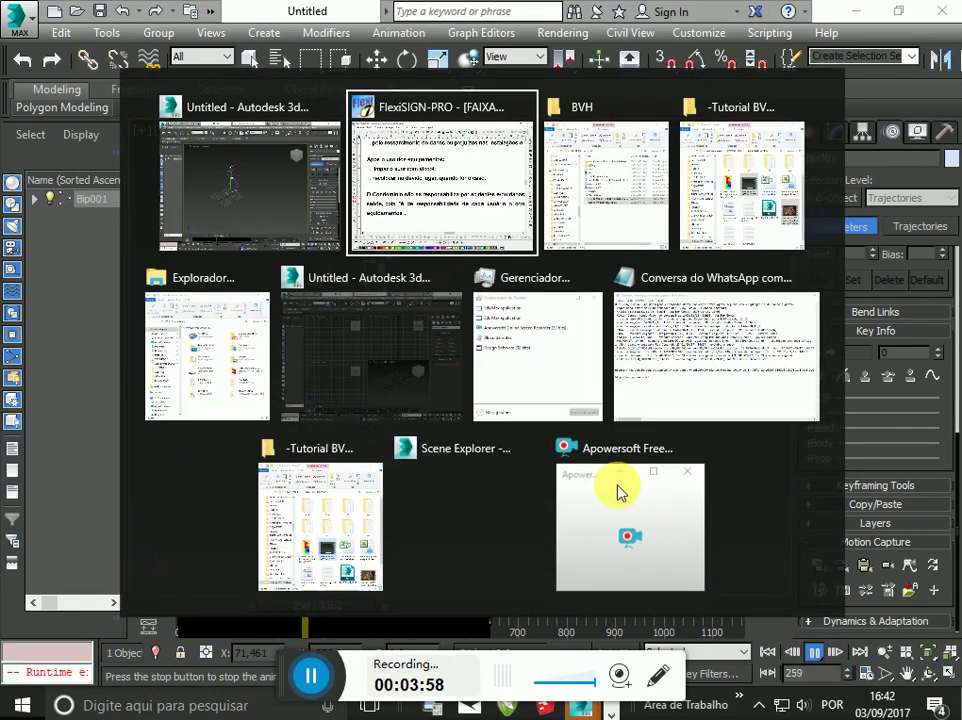
pyautogui.hotkey('alt', 'Tab')
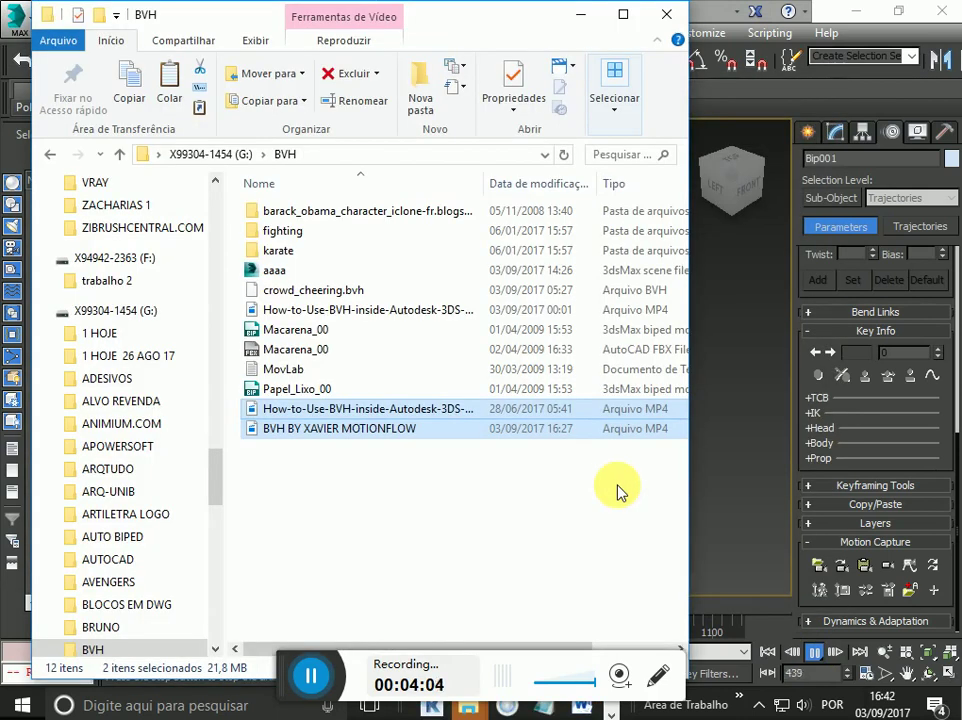
pyautogui.click(158, 154)
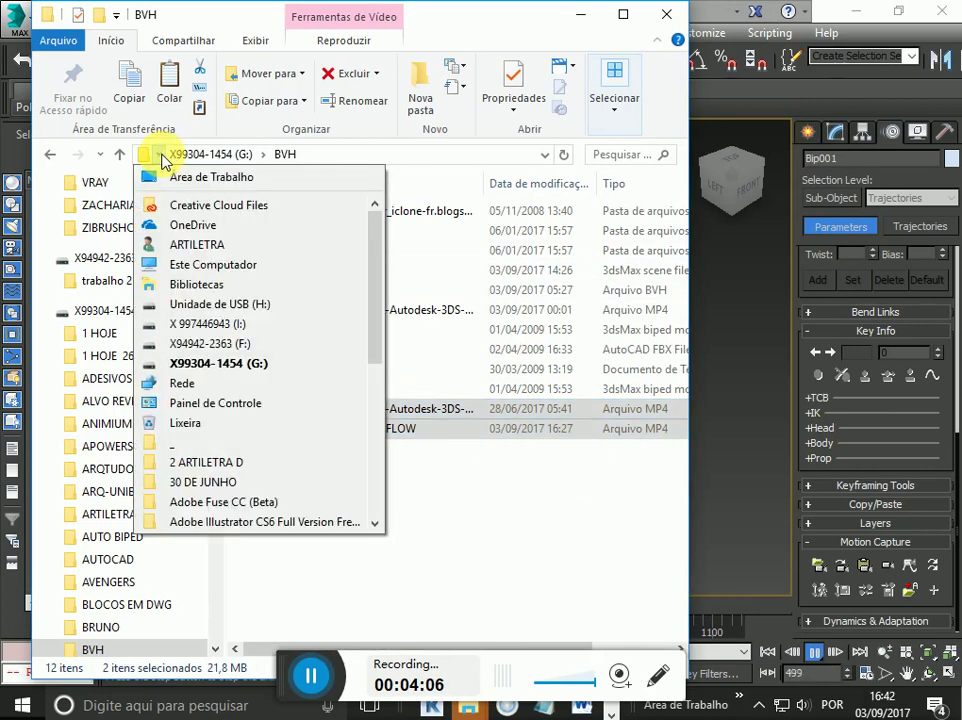
pyautogui.click(178, 343)
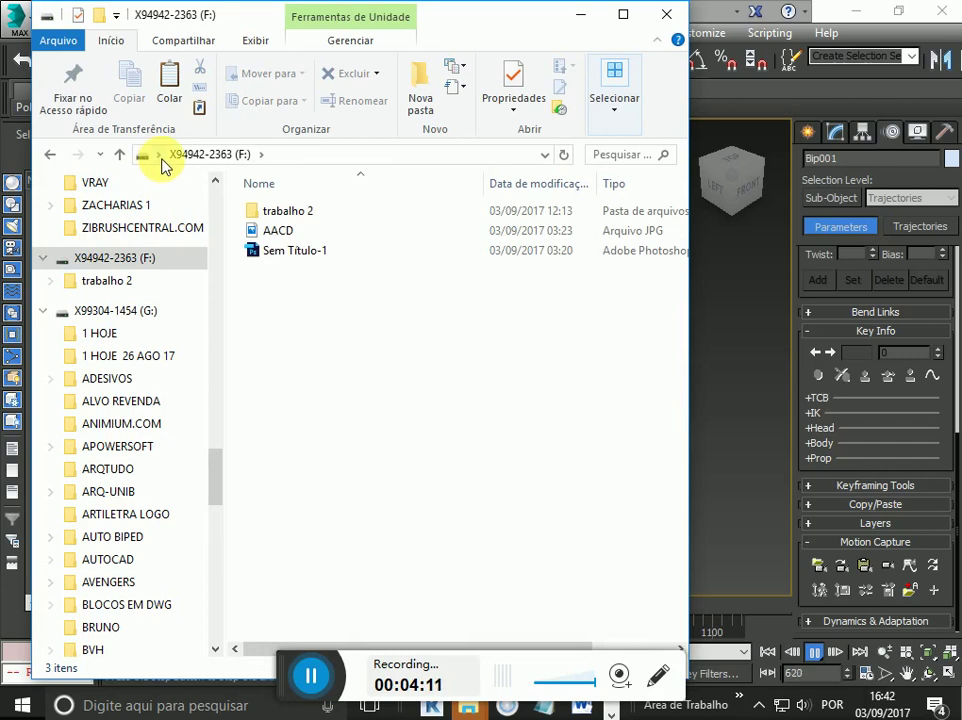
pyautogui.click(48, 156)
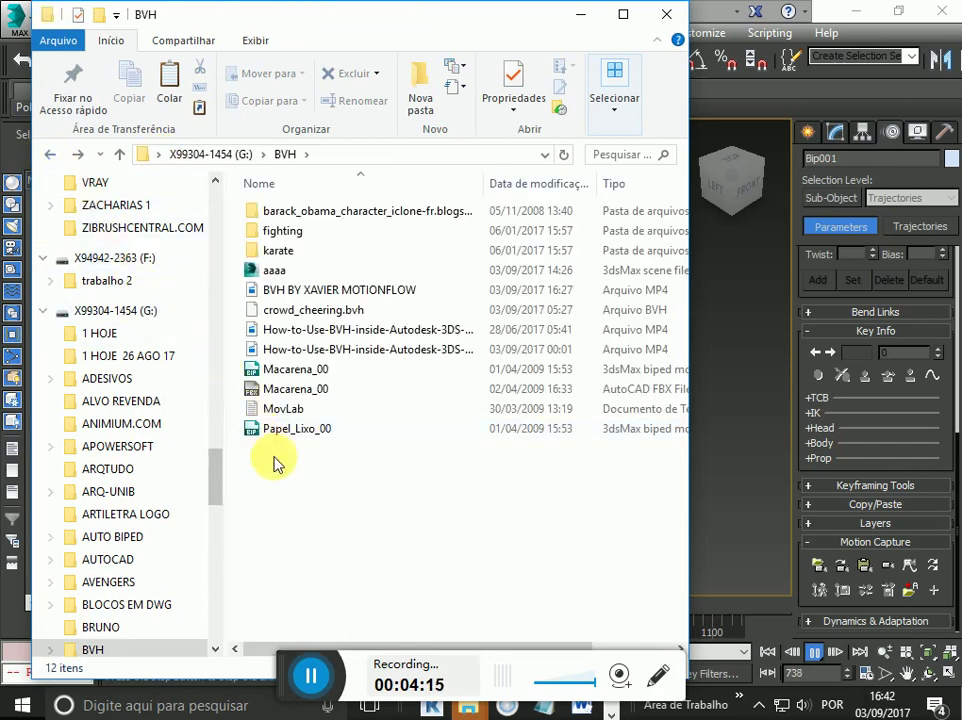
# - Look through the barack_obama character and fighting folders inside BVH, and return to the biped scene in 3ds Max
pyautogui.doubleClick(258, 215)
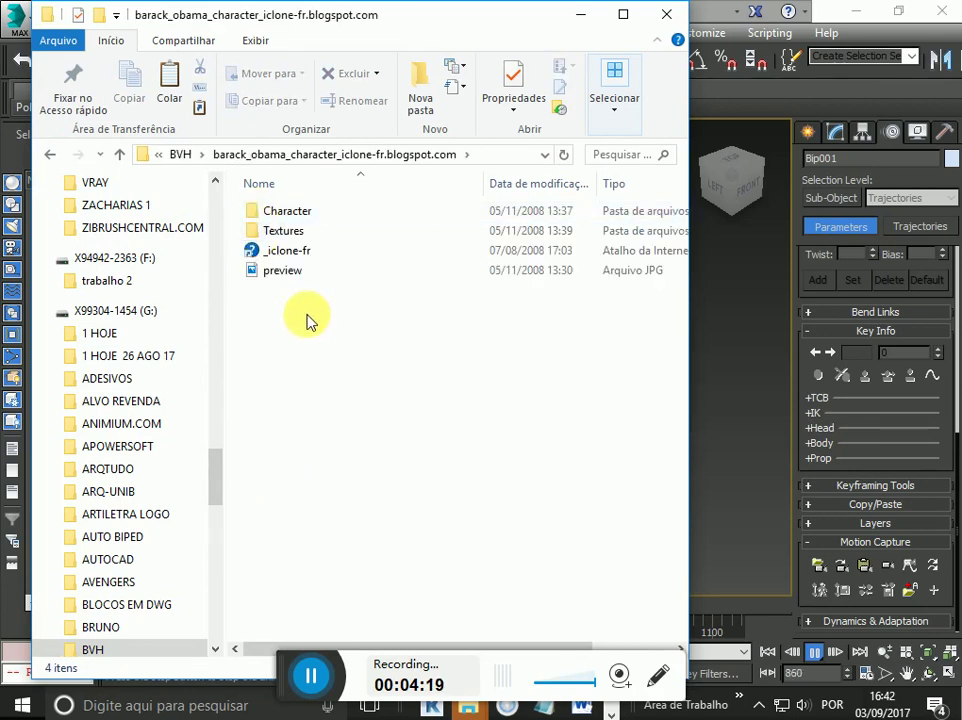
pyautogui.click(49, 154)
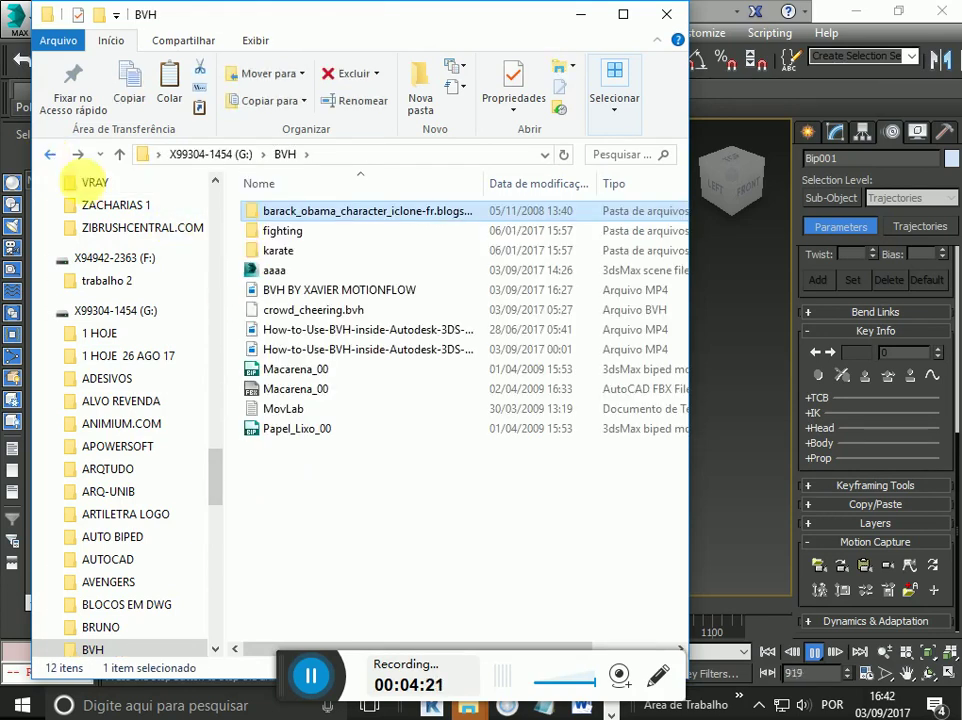
pyautogui.doubleClick(253, 231)
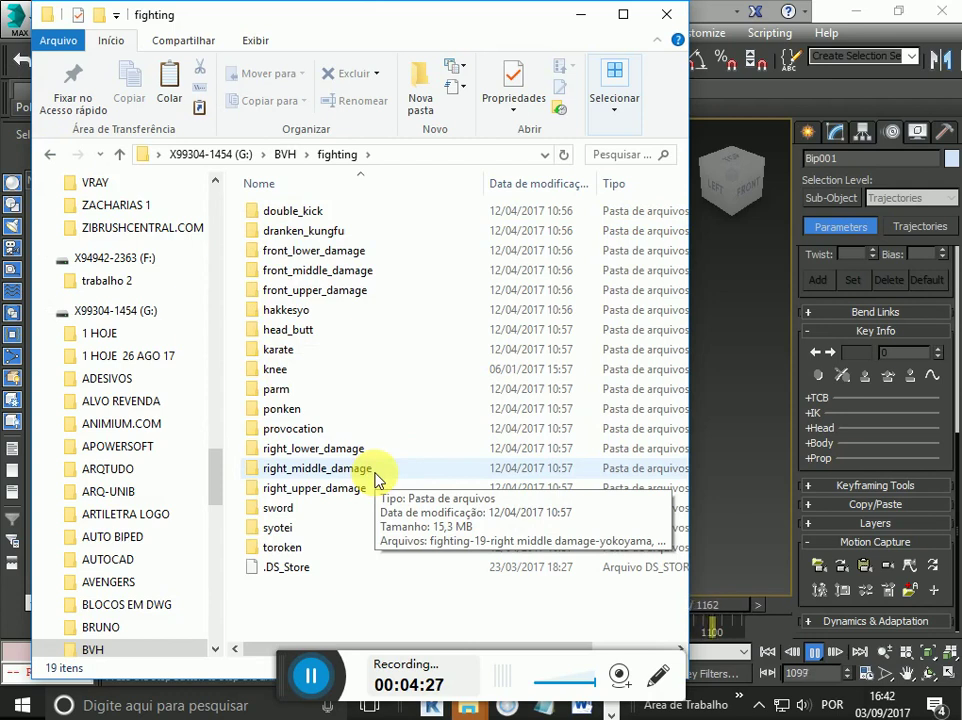
pyautogui.click(47, 154)
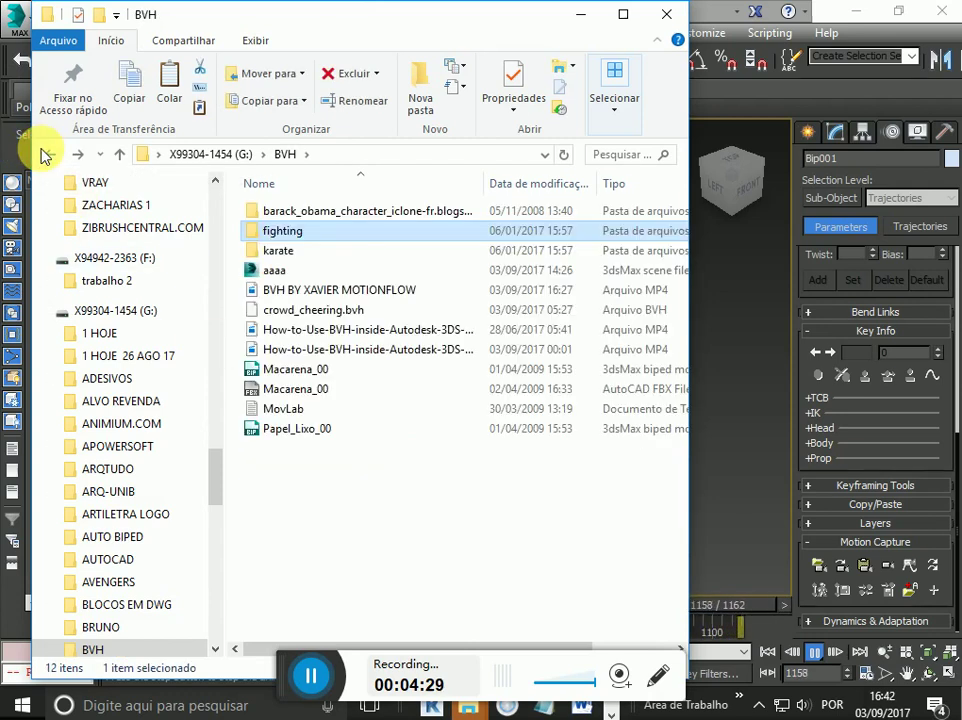
pyautogui.click(578, 15)
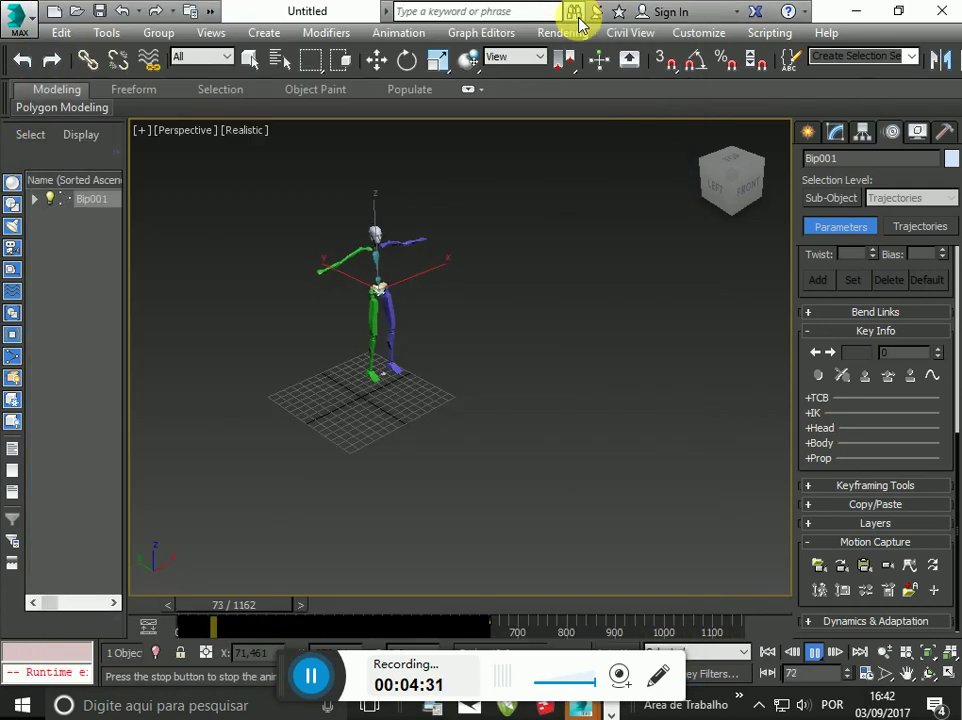
# - Open the biped motion file loader and examine the BIP files in upper_guard and its BVH TEST subfolder
pyautogui.click(818, 566)
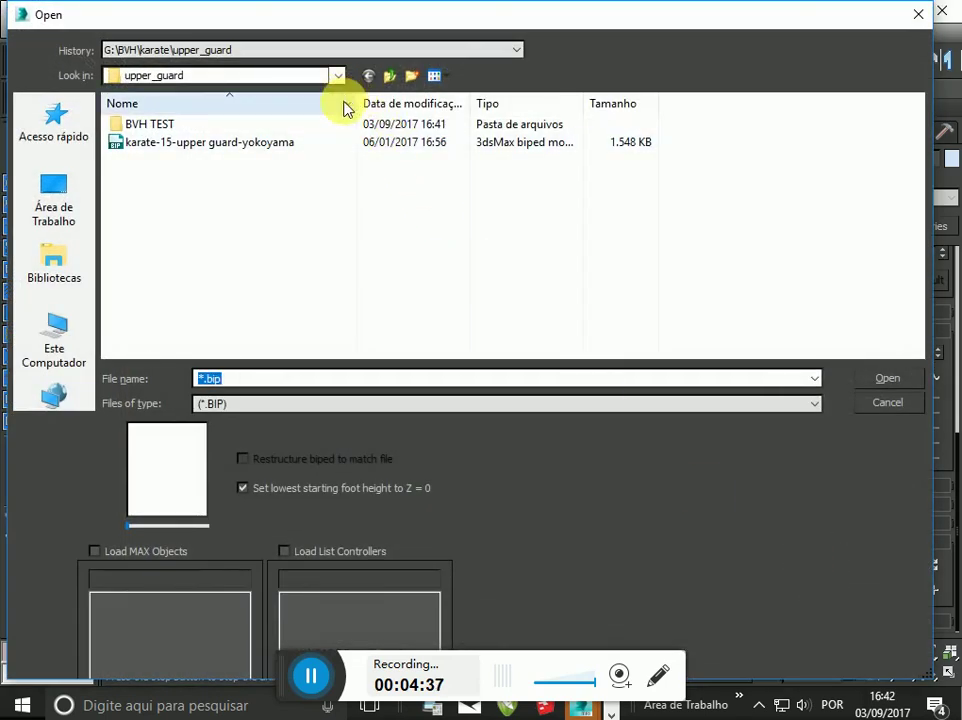
pyautogui.click(348, 106)
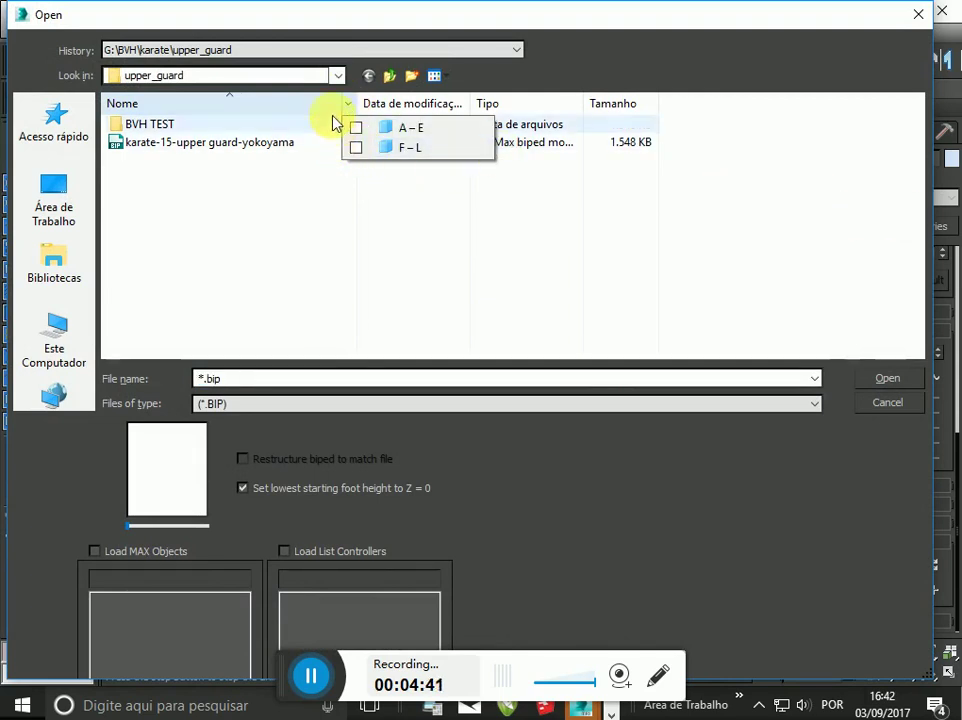
pyautogui.click(338, 77)
pyautogui.click(338, 77)
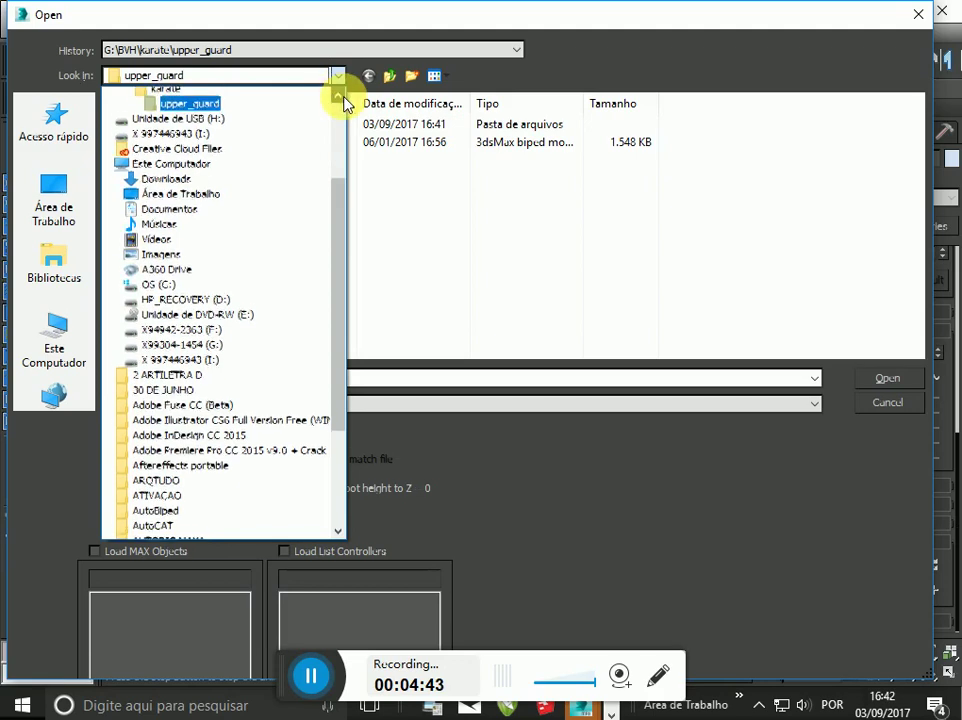
pyautogui.click(338, 99)
pyautogui.click(338, 99)
pyautogui.click(338, 99)
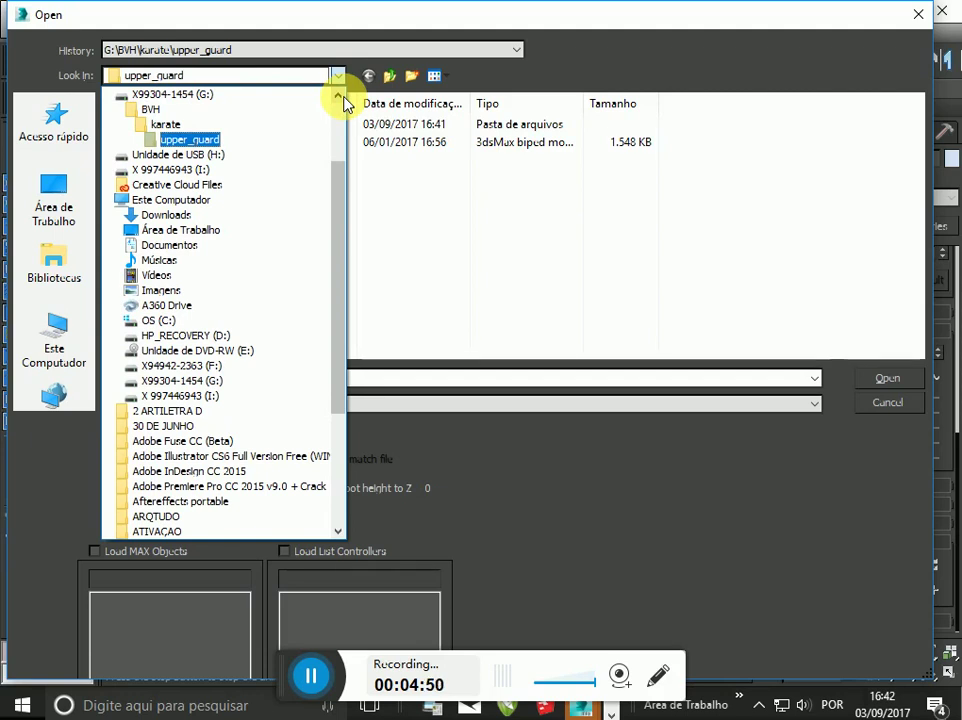
pyautogui.click(338, 99)
pyautogui.click(340, 79)
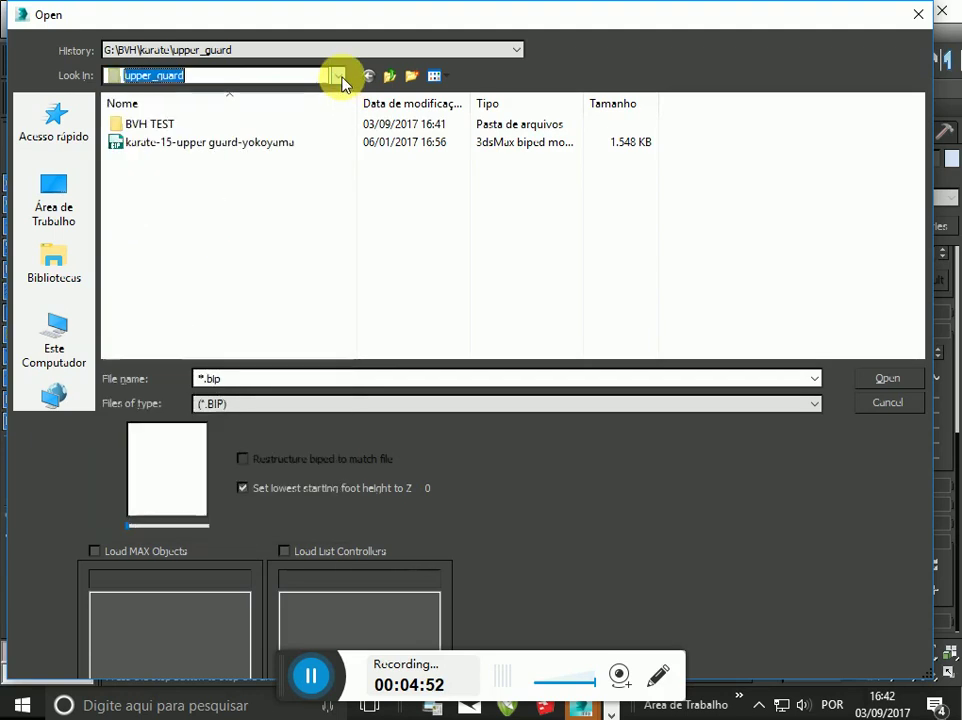
pyautogui.doubleClick(120, 122)
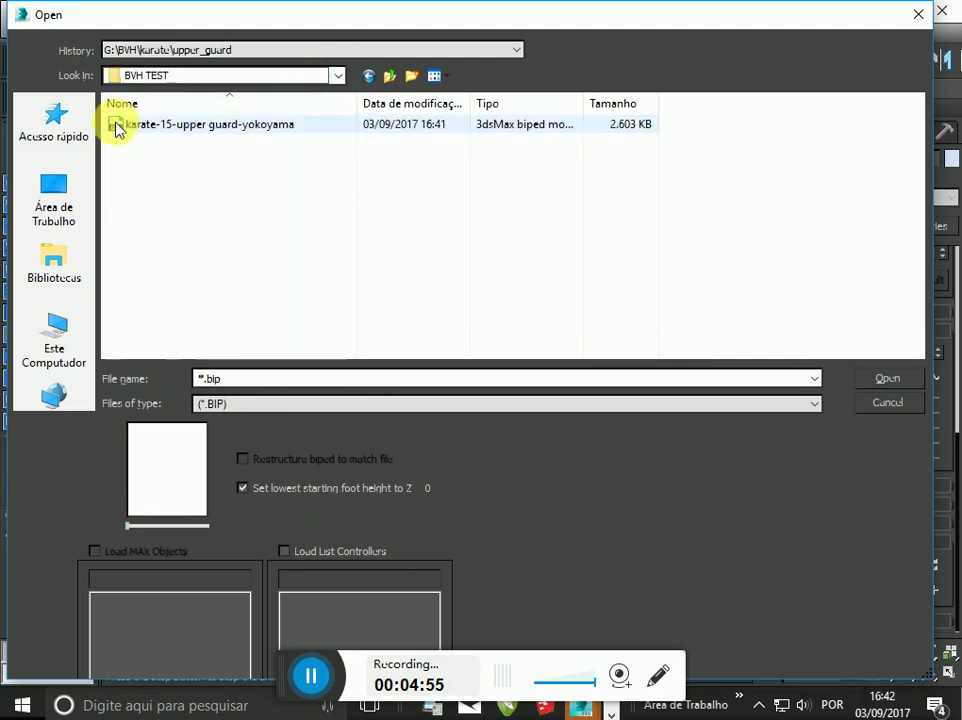
pyautogui.click(369, 77)
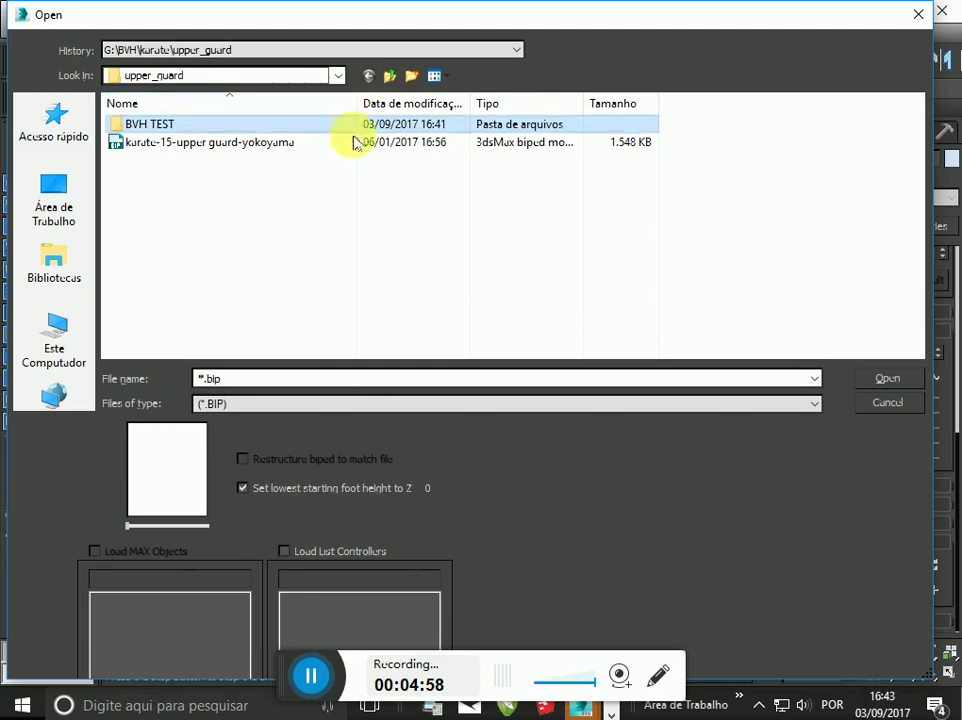
# - Switch from the motion file browser to the FlexiSIGN-PRO window
pyautogui.hotkey('alt', 'Tab')
pyautogui.click(428, 222)
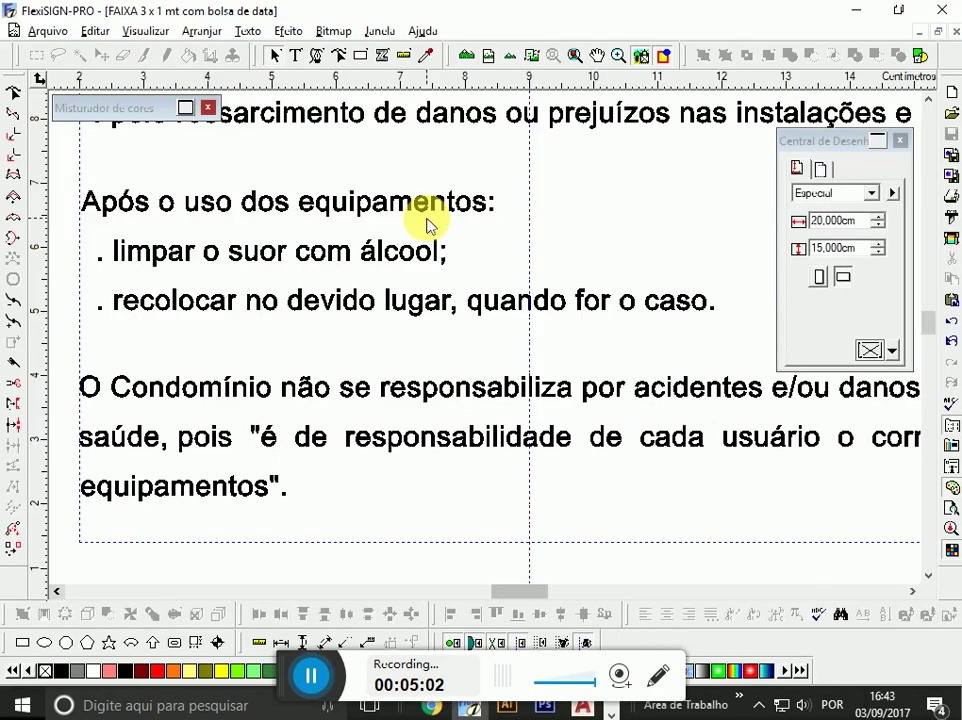